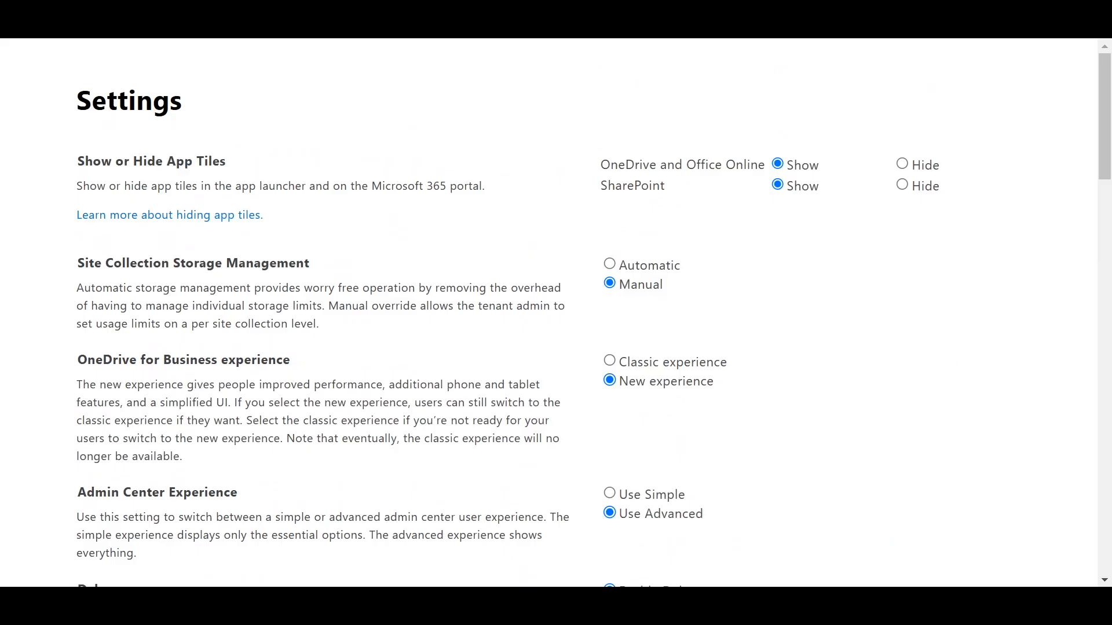
Step: Enable subsite creation for all sites in the Subsite Creation setting
scroll(579, 313, down, 3)
scroll(579, 313, down, 20)
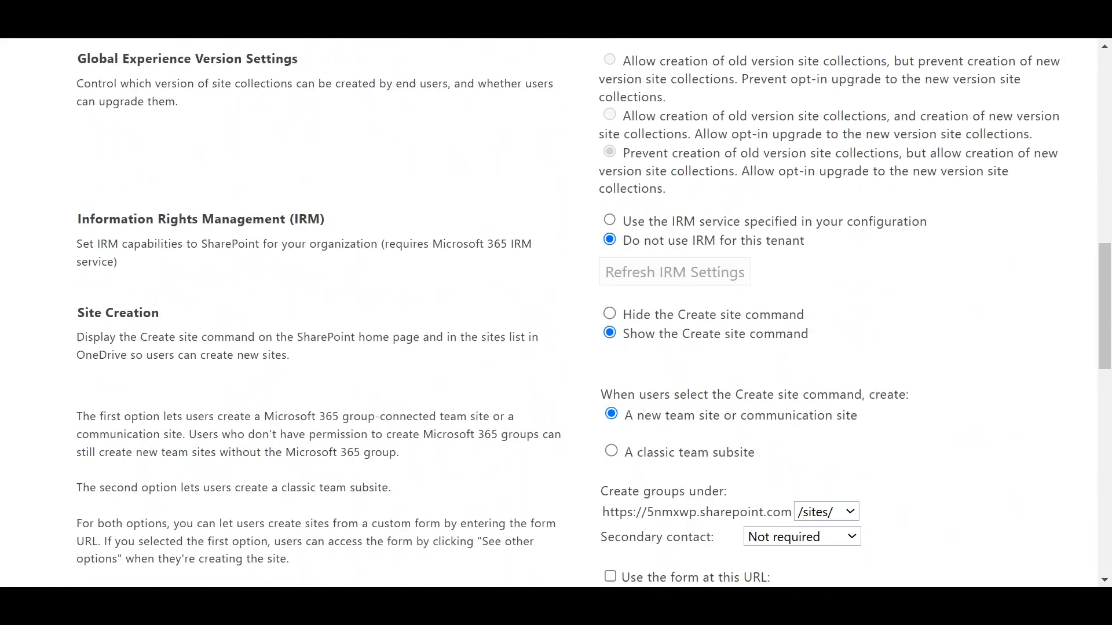
scroll(579, 313, up, 3)
drag(78, 249, 182, 249)
click(186, 254)
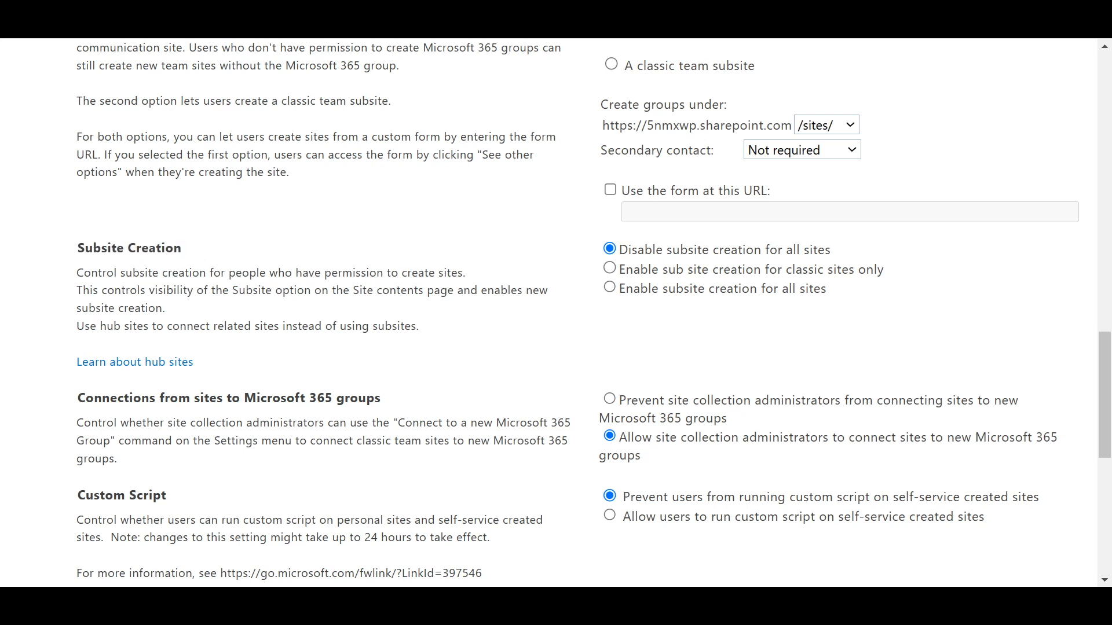
drag(77, 273, 465, 272)
click(466, 274)
drag(77, 326, 420, 326)
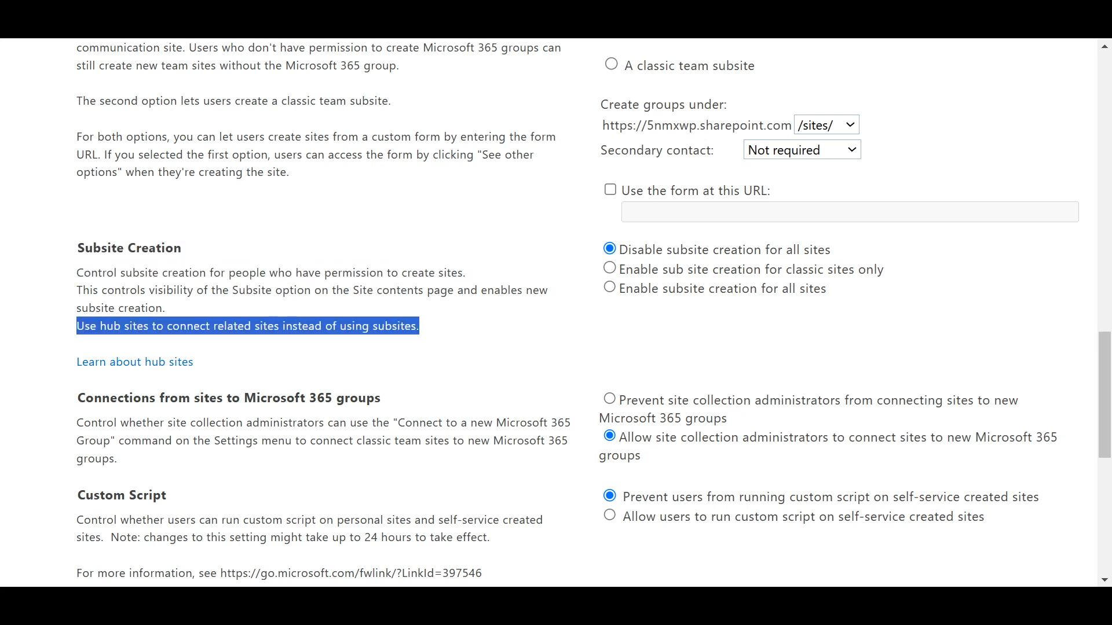
click(421, 328)
click(609, 287)
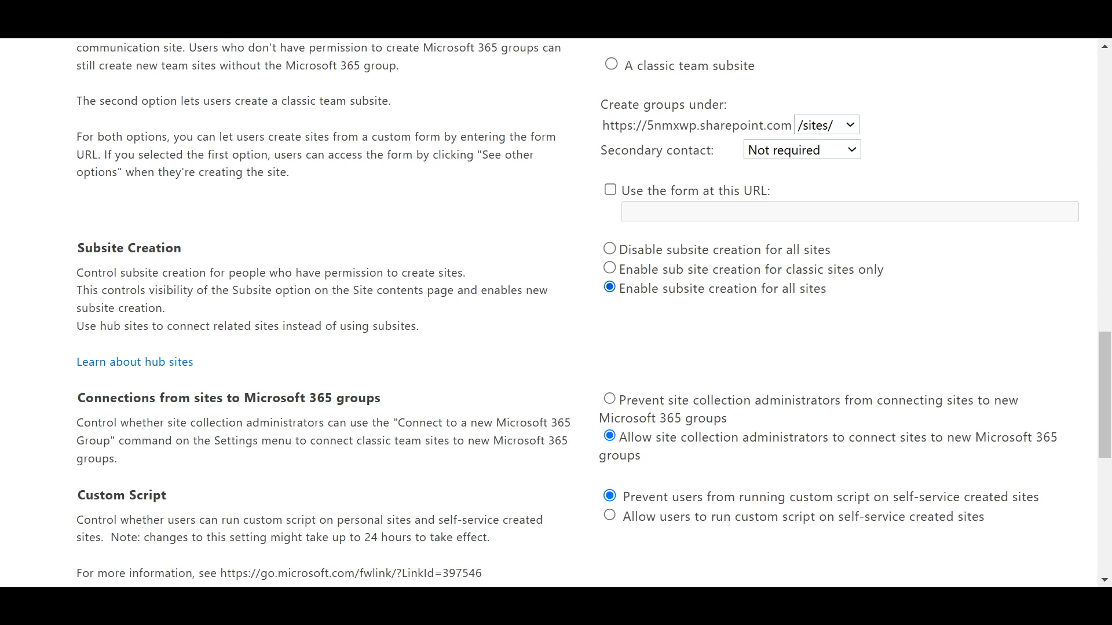
Step: Examine the Global Experience Version Settings that control creation of old and new version site collections
scroll(556, 313, down, 9)
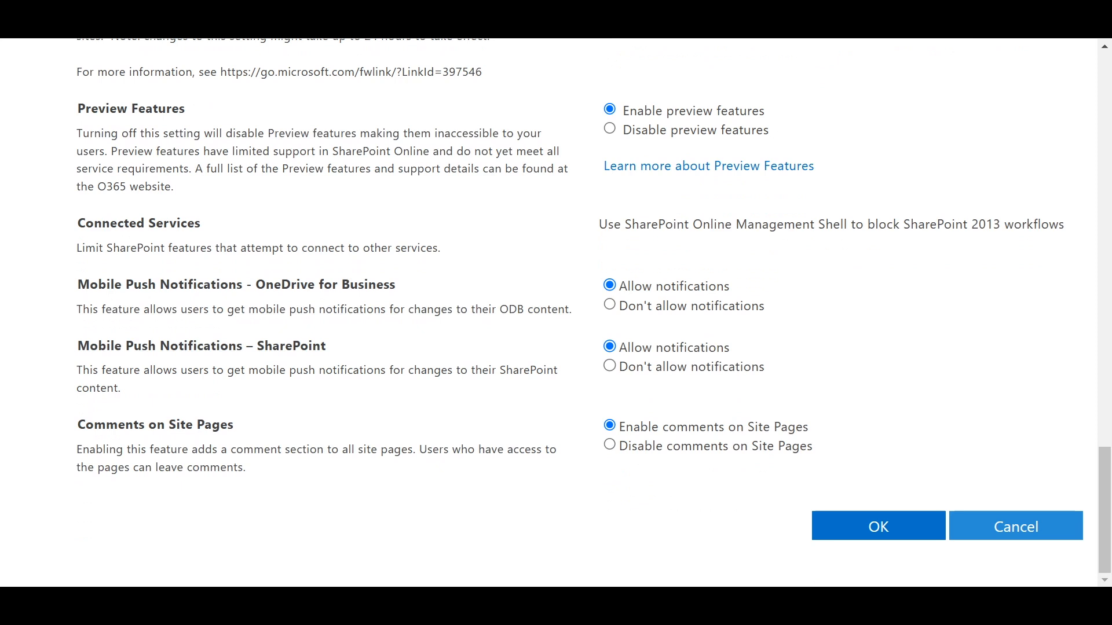
scroll(549, 312, up, 5)
scroll(549, 313, down, 5)
scroll(549, 313, up, 15)
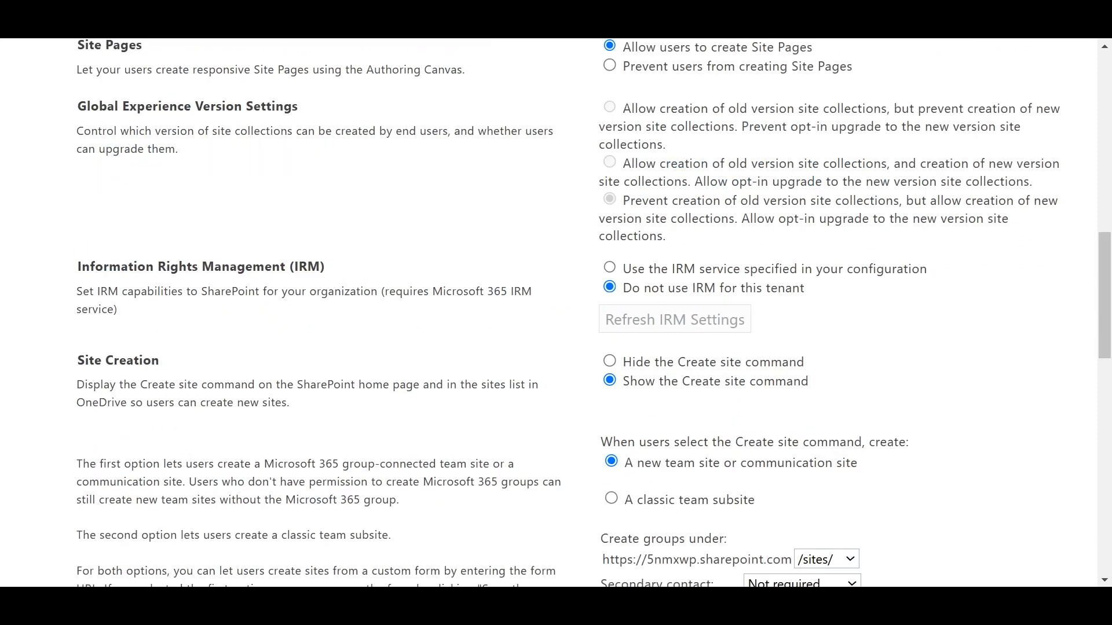
drag(623, 201, 666, 236)
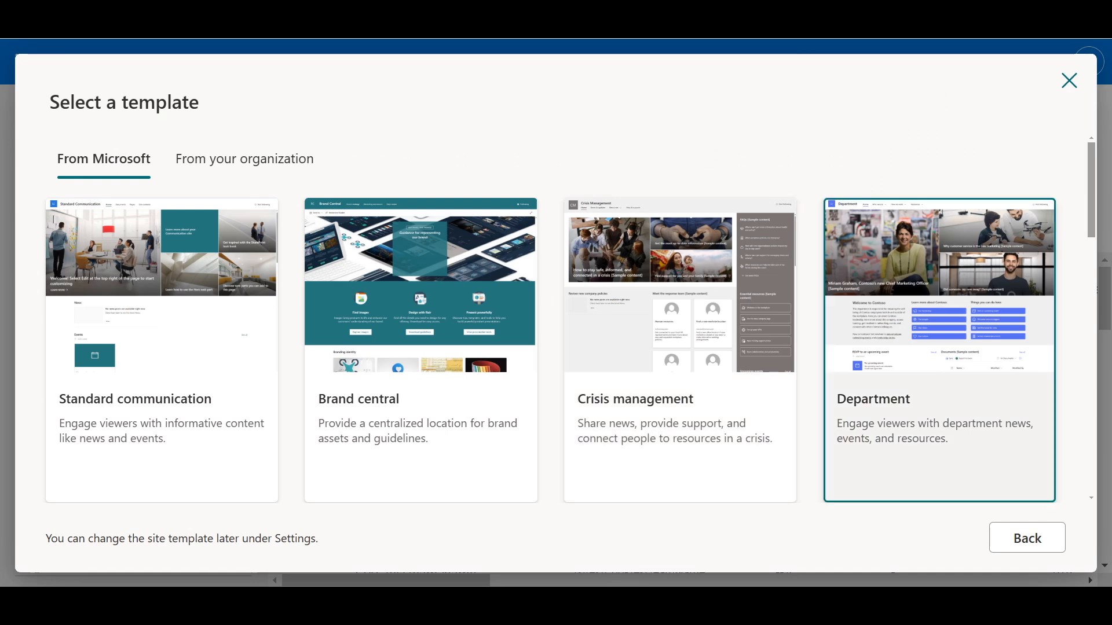
Step: Preview the Department template from Microsoft and use it for the new communication site
click(956, 347)
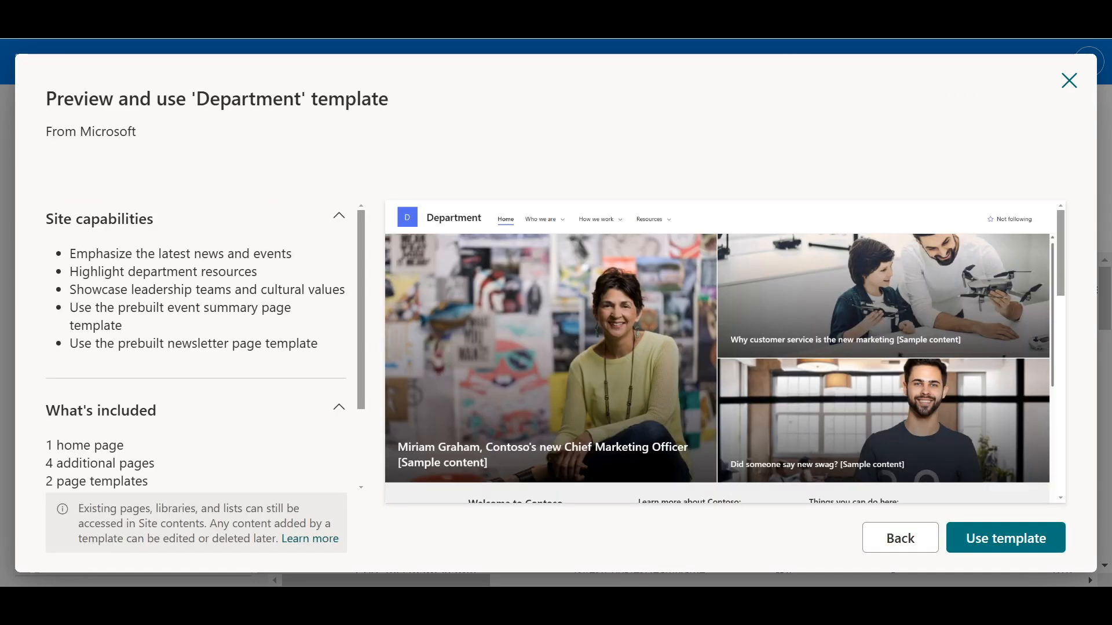
scroll(725, 351, down, 4)
scroll(725, 351, down, 6)
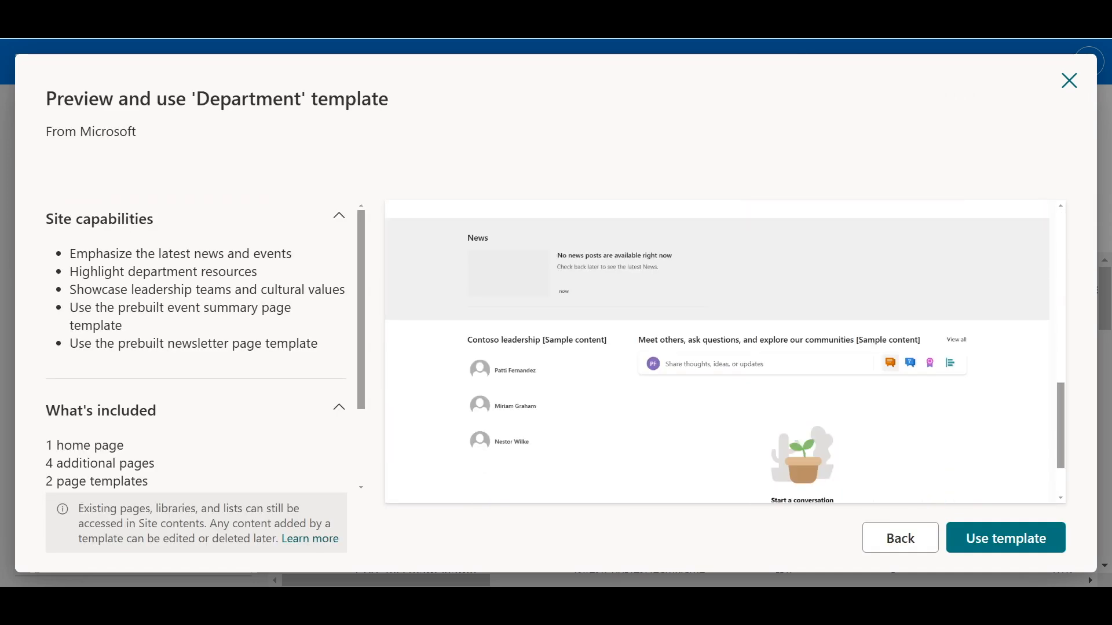
click(1006, 538)
Step: Name the site Classic Finance, assign its site owner, and create it in English with the Pacific time zone
text(Cl)
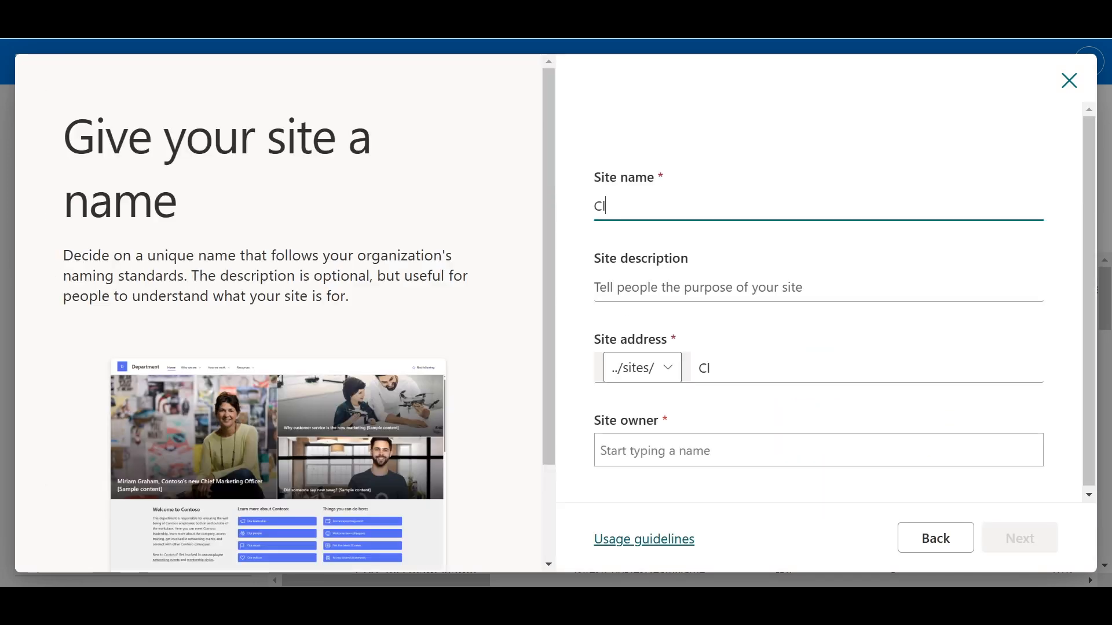
text(assic Finance)
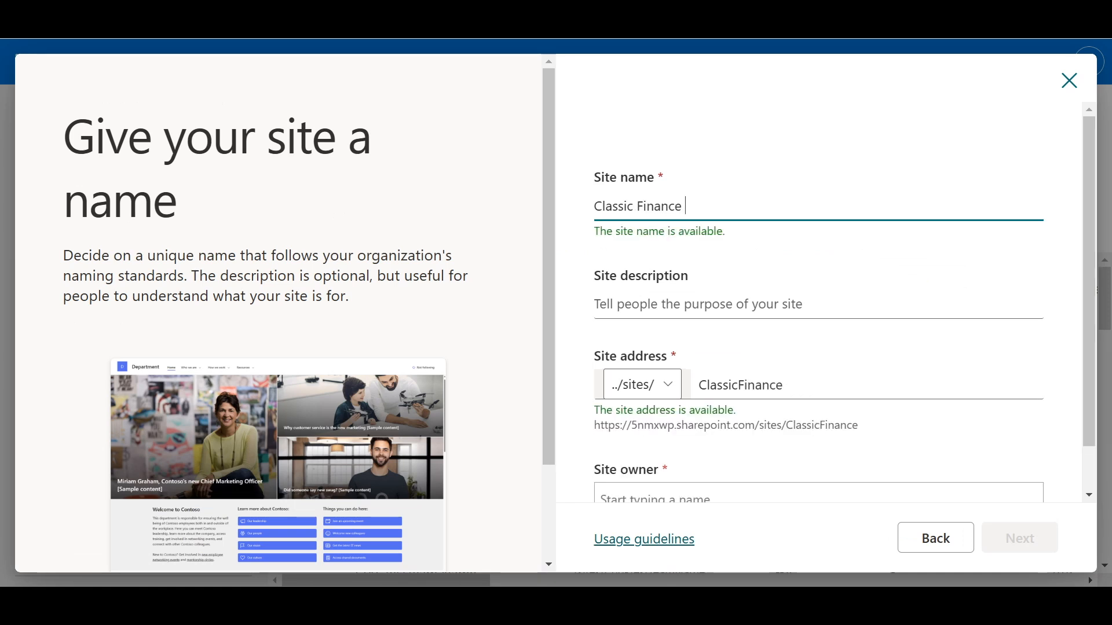
scroll(845, 310, down, 2)
click(818, 448)
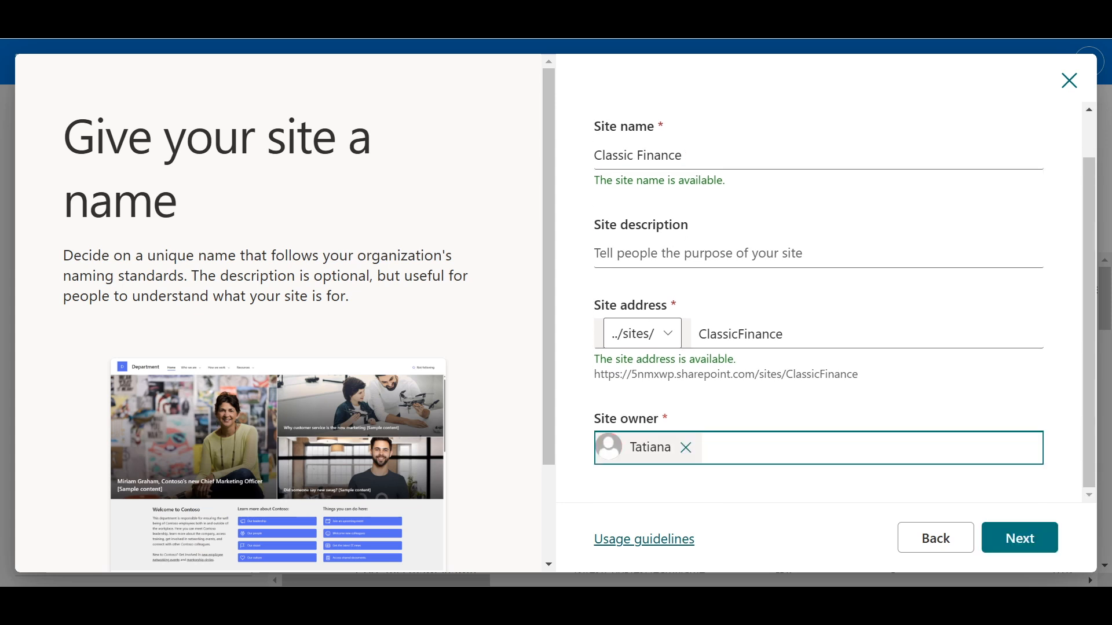
click(1019, 539)
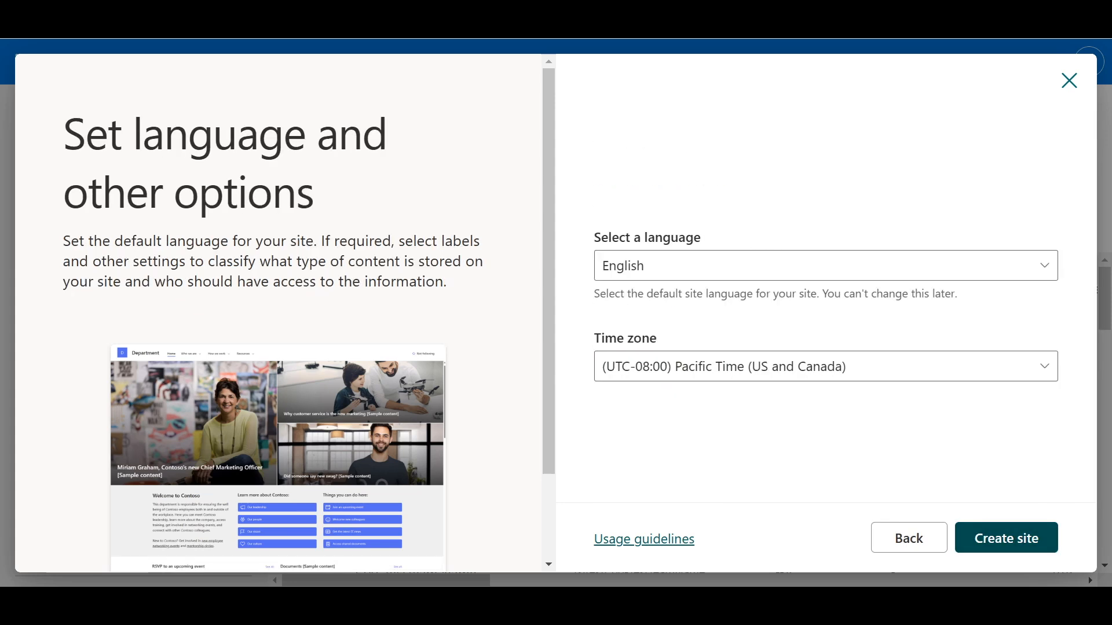
click(1005, 538)
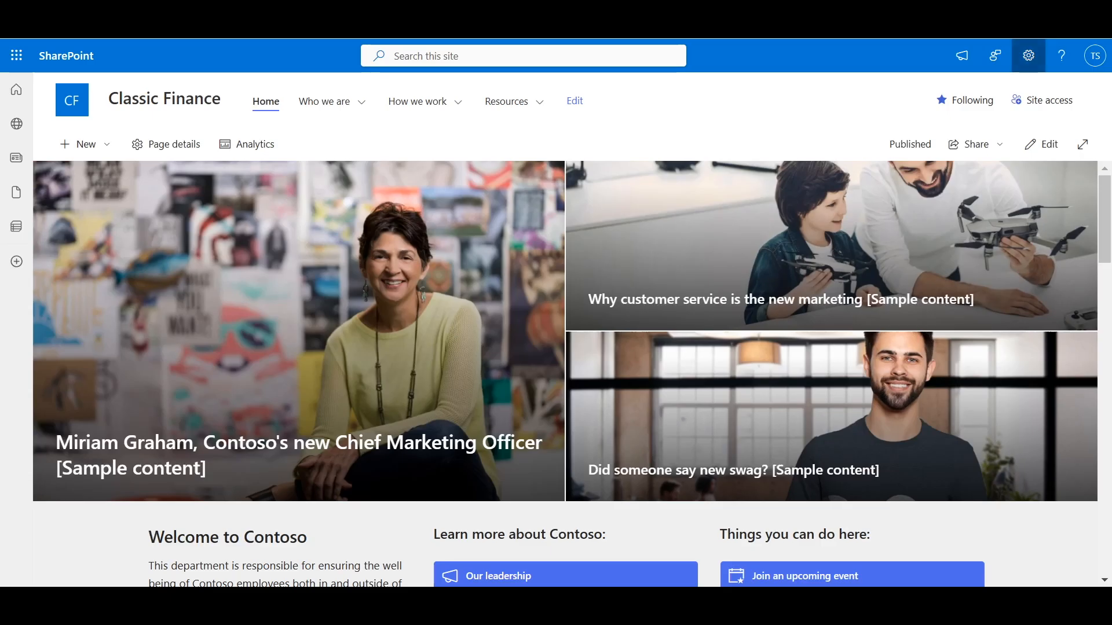
Step: Check the subsites in the Classic Finance site contents and start creating a new subsite
click(1029, 55)
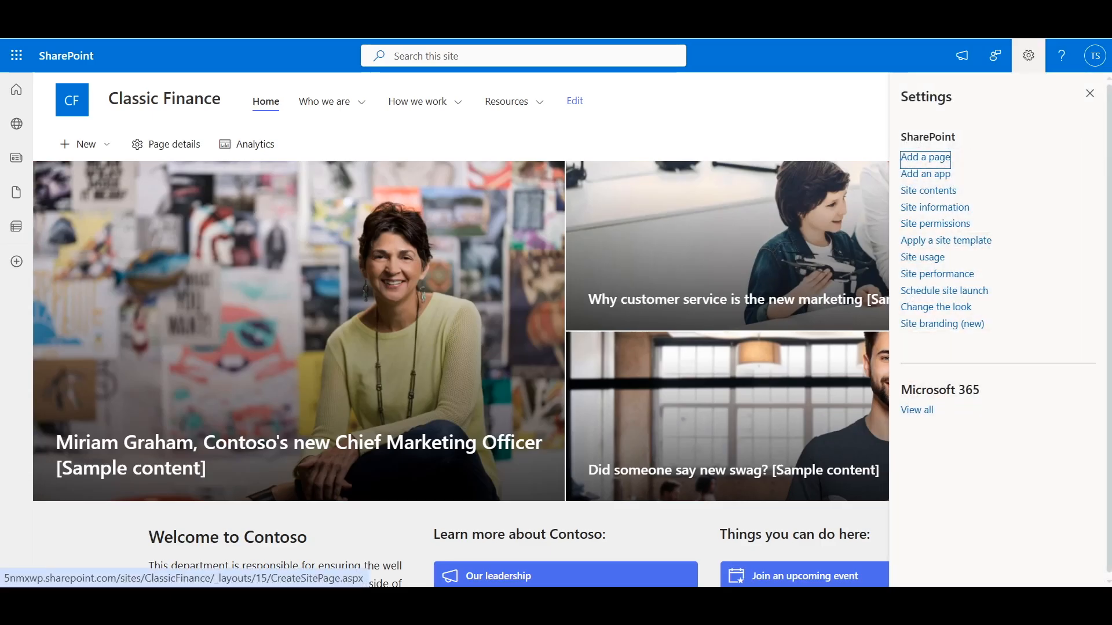
click(928, 191)
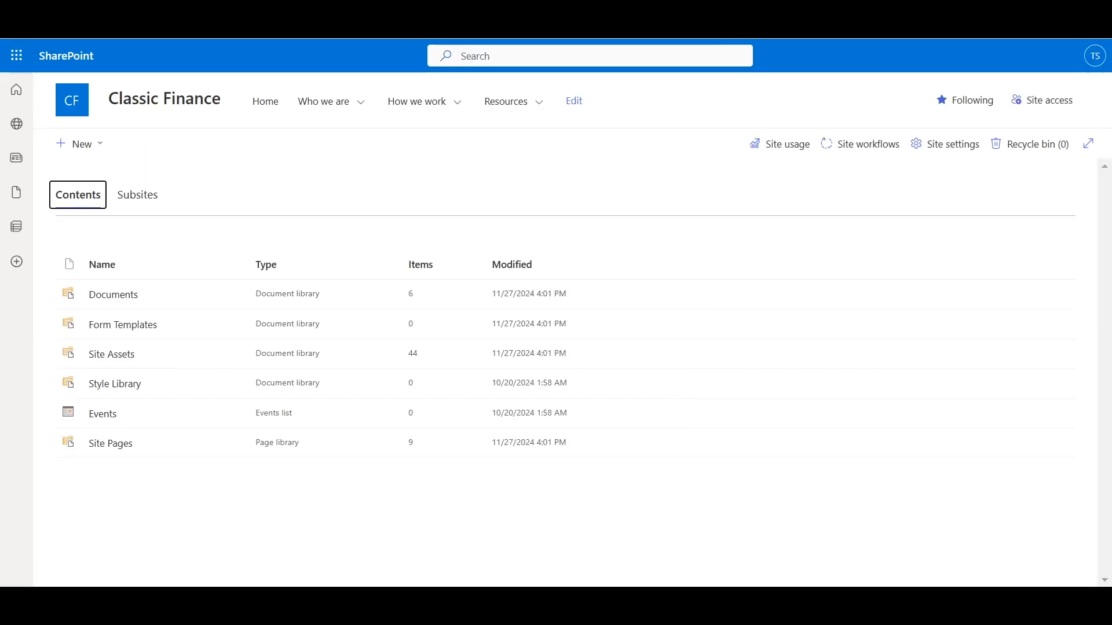
click(137, 195)
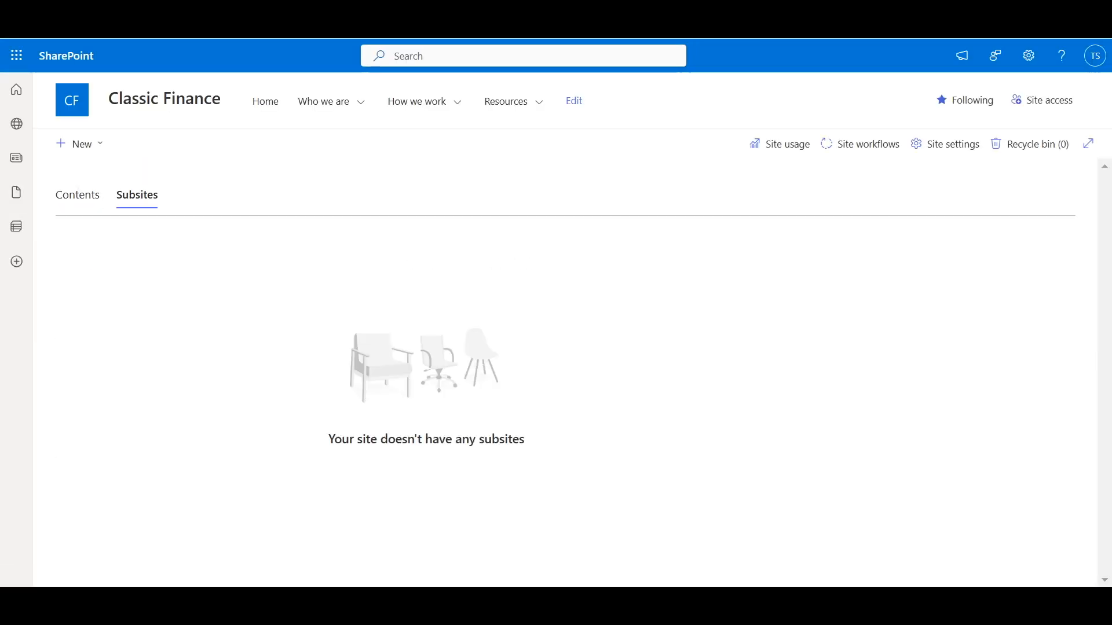
click(80, 144)
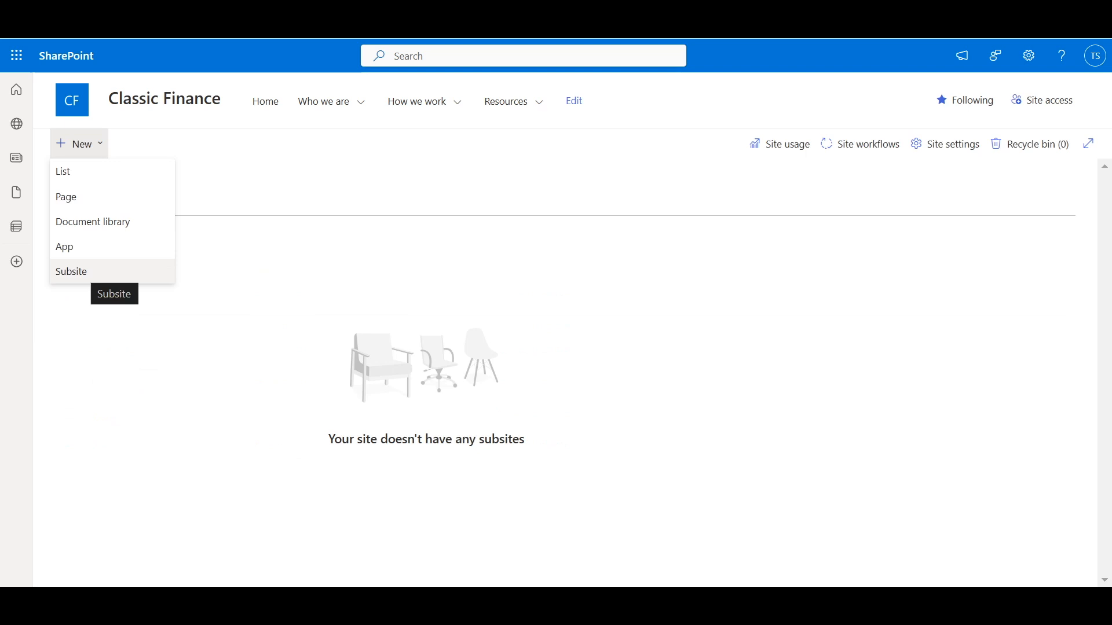
click(91, 271)
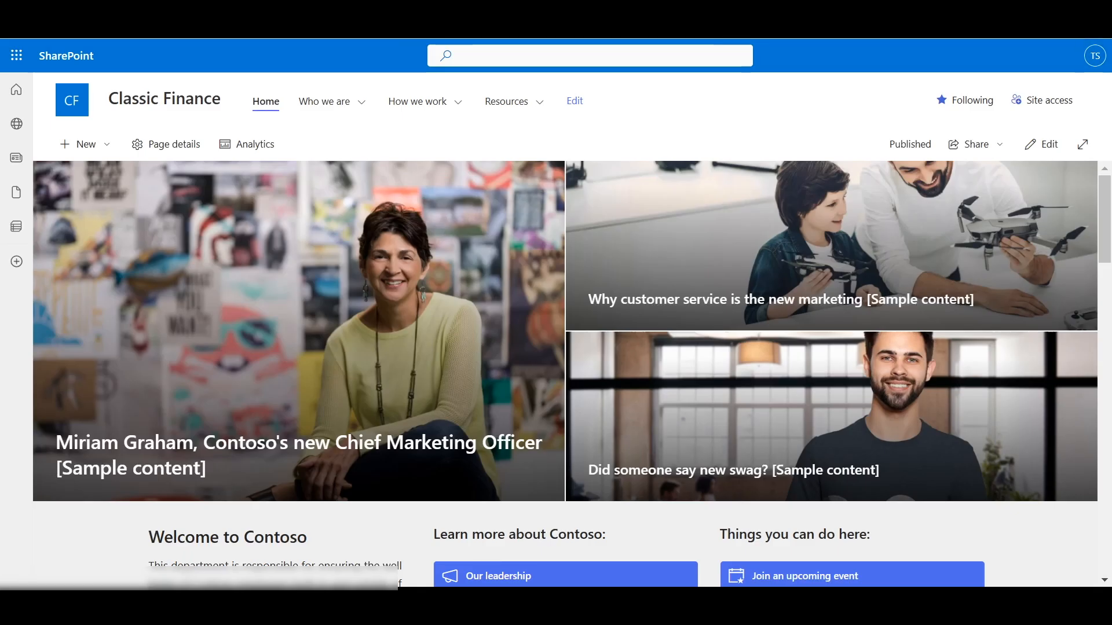
Step: Open the site hierarchy from the Classic Finance site settings and locate the Reports subsite's URL
click(1029, 56)
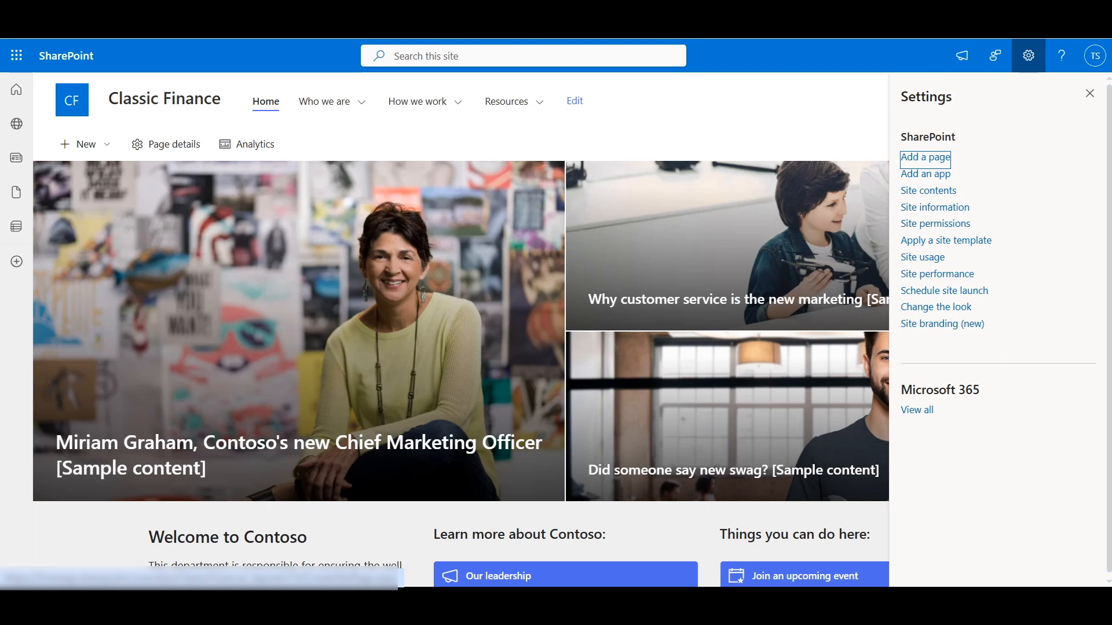
key(Tab)
key(Tab)
key(Return)
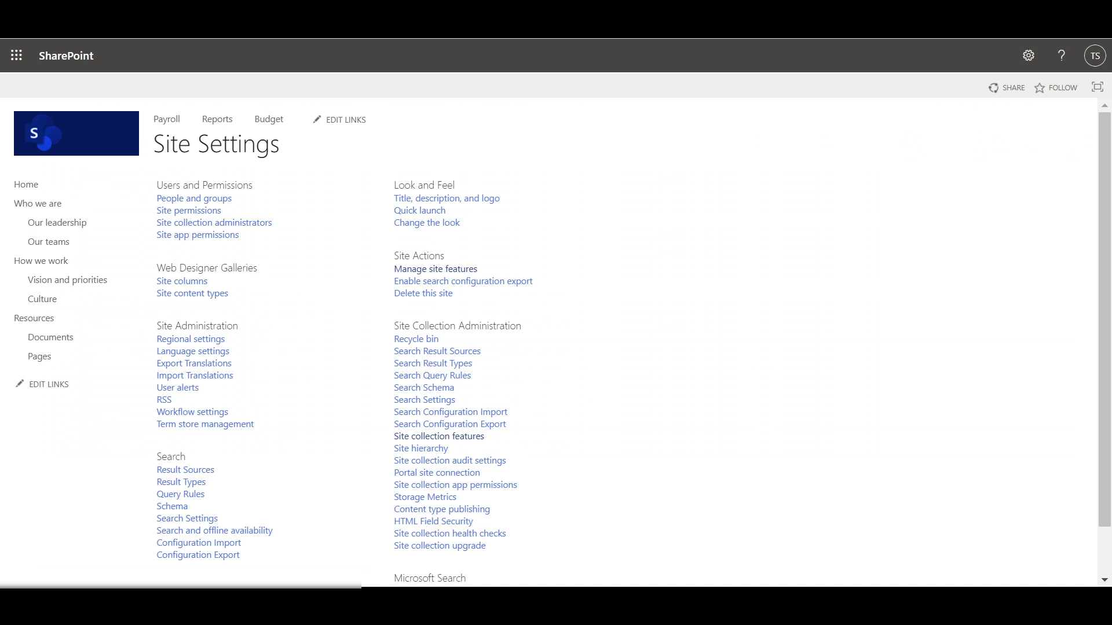
key(ctrl+f)
text(hie)
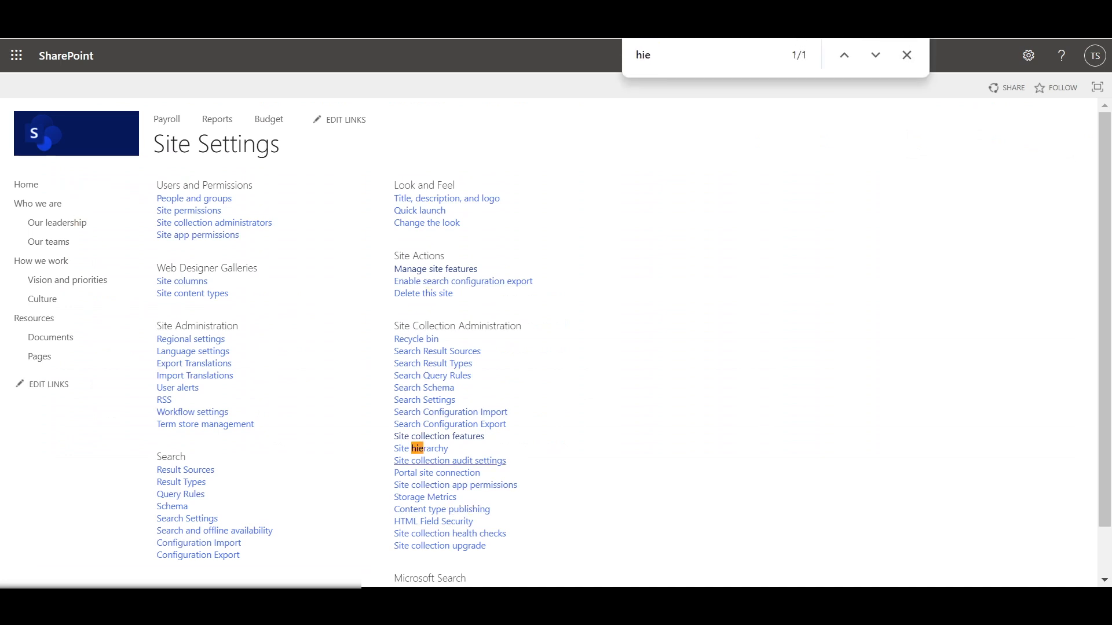
click(420, 449)
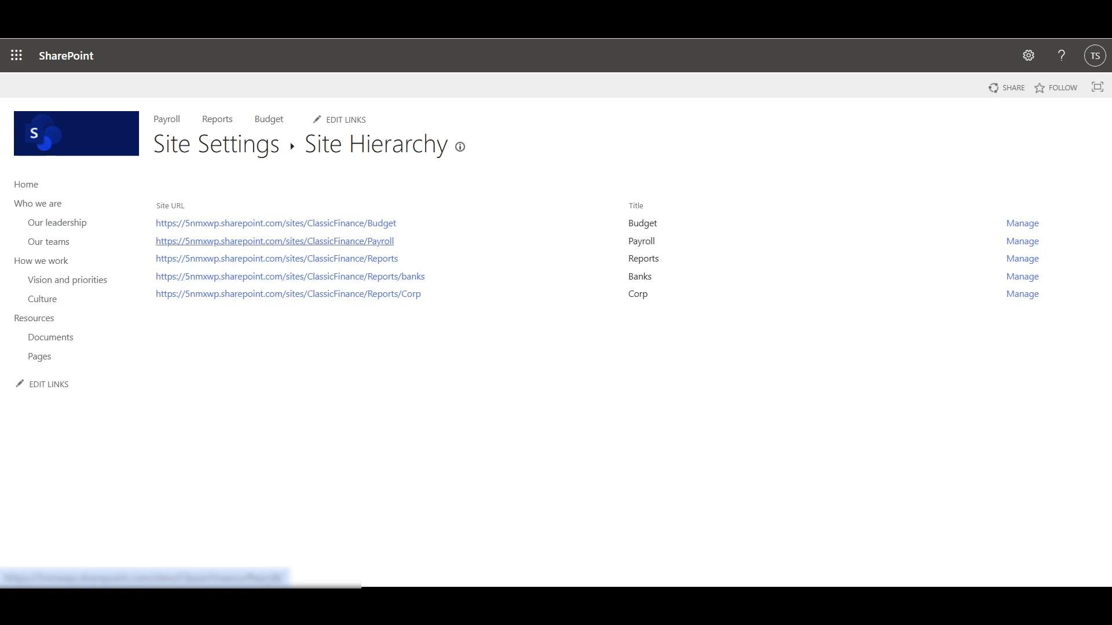
drag(398, 259, 368, 259)
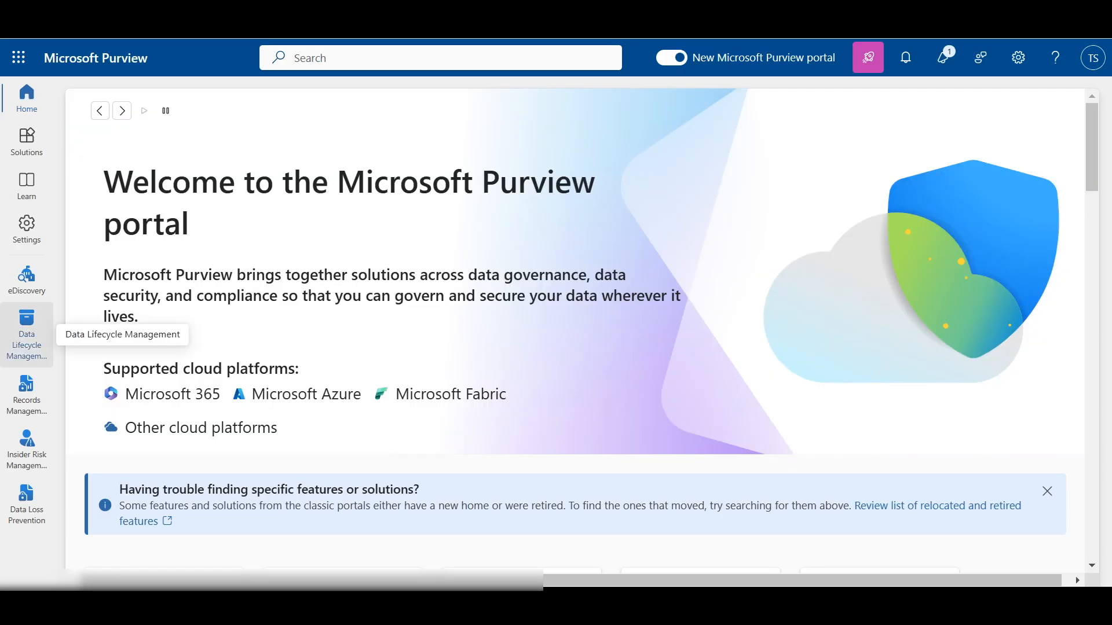
Step: Start a new retention policy in Data Lifecycle Management and name it Test Subsites RP
click(27, 336)
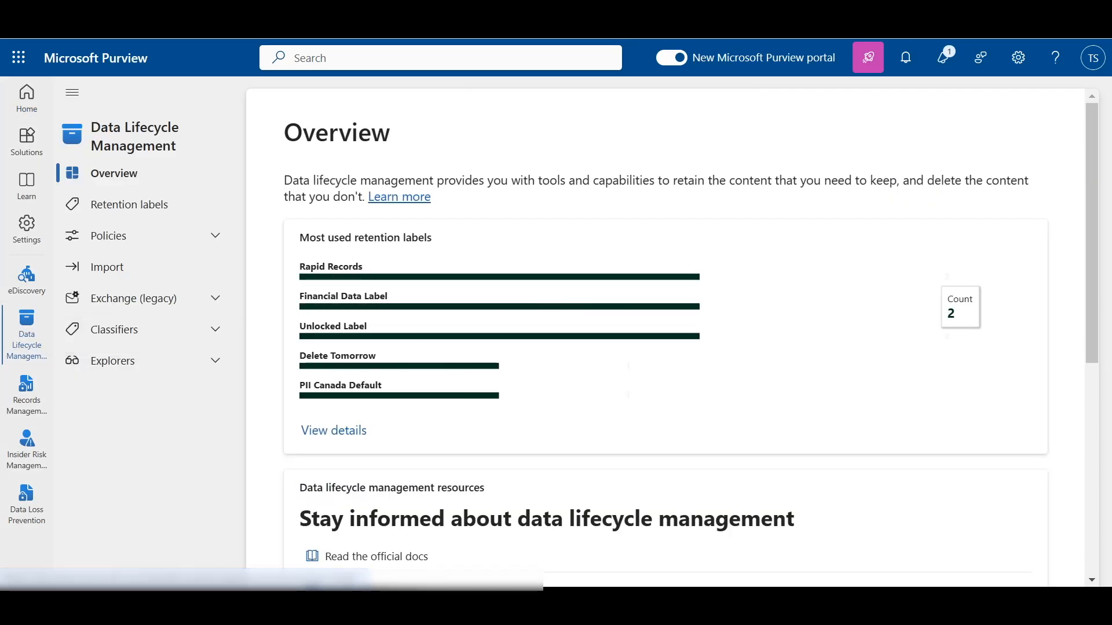
click(143, 235)
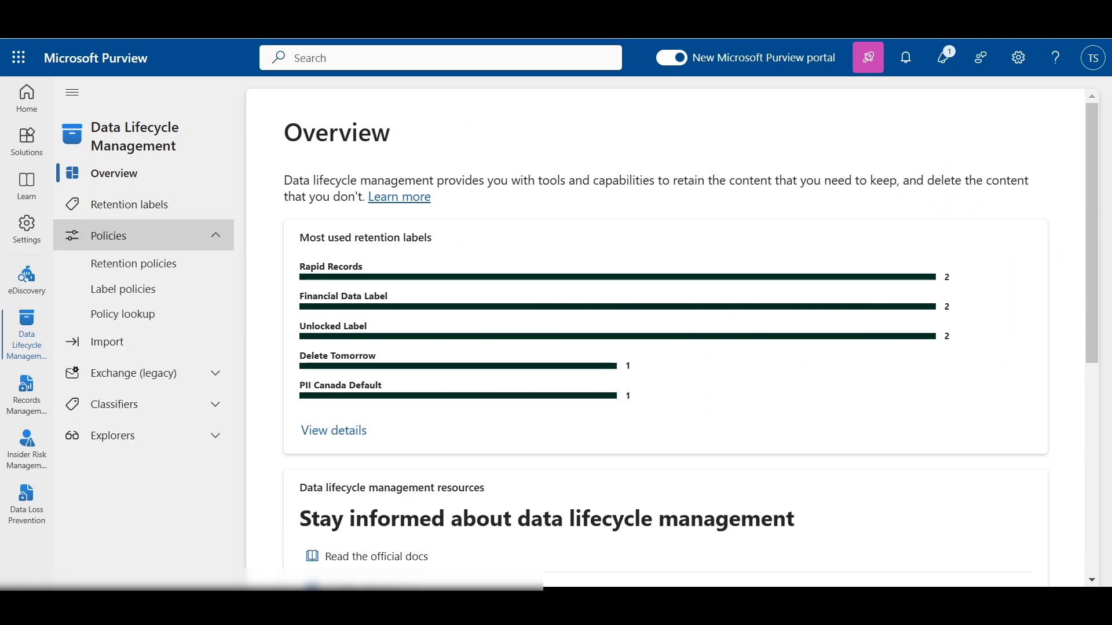
click(135, 263)
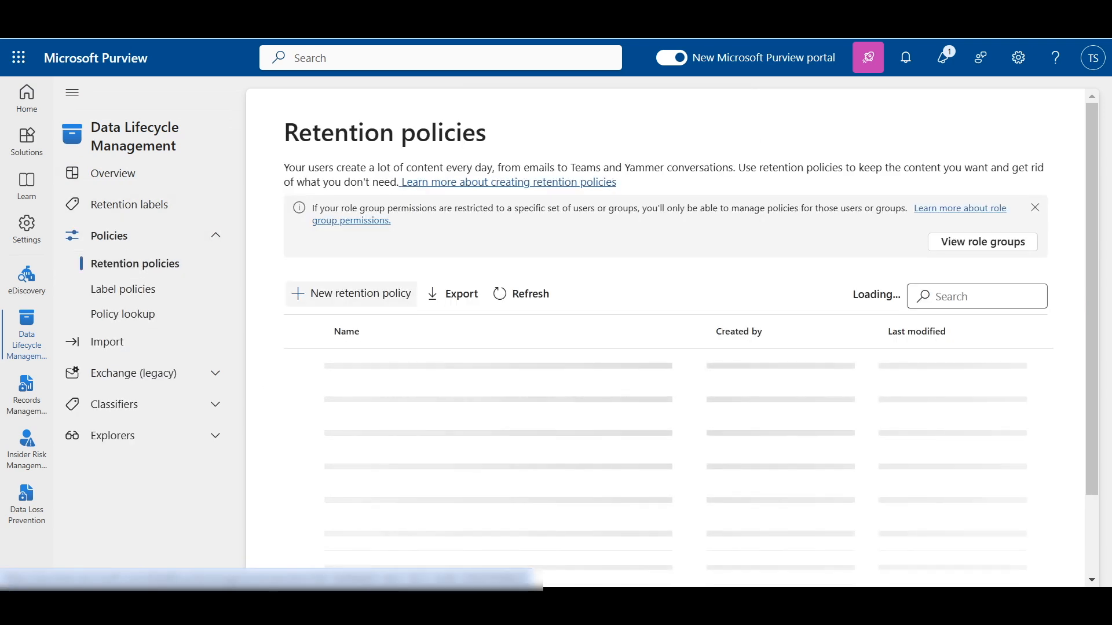
click(350, 293)
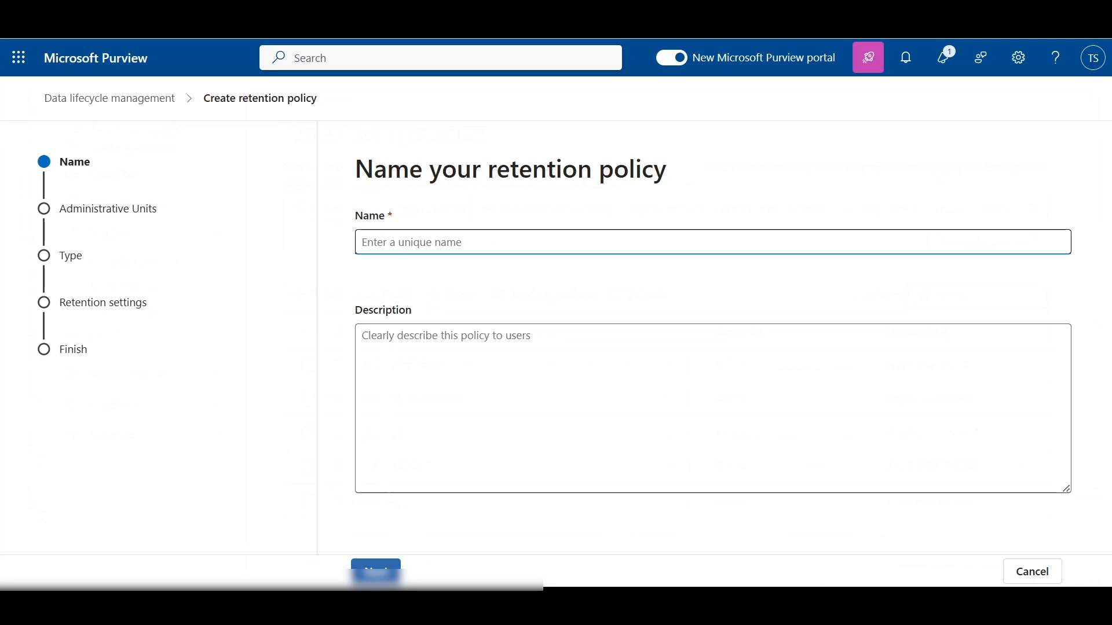
text(Test Subsites RP)
key(Tab)
key(Tab)
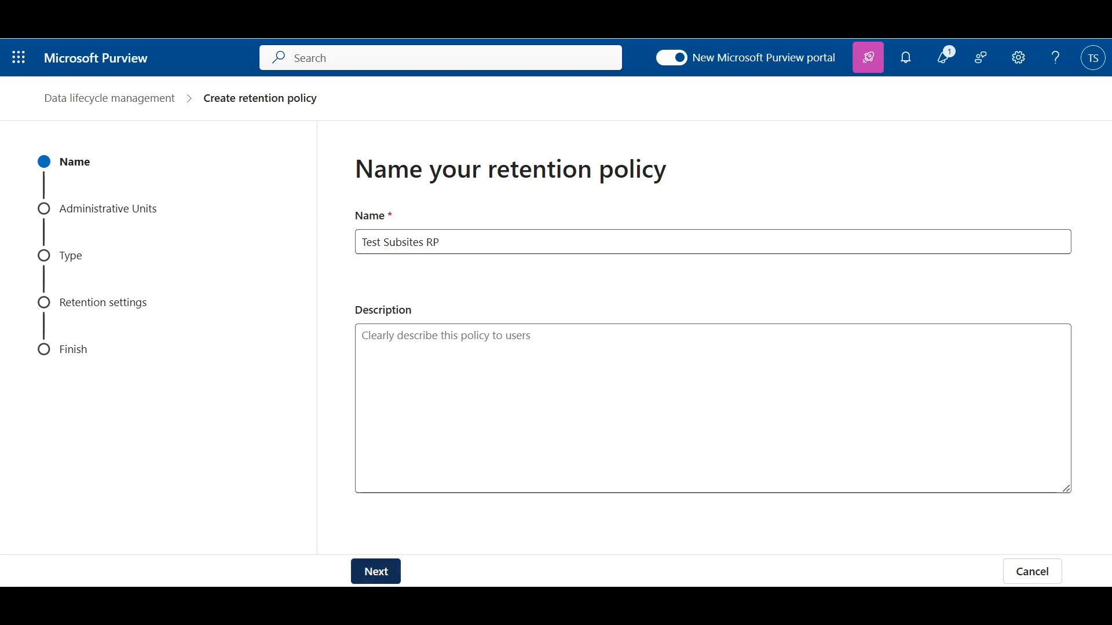
Step: Accept the policy name and default administrative units, and choose the retention policy type
key(Return)
click(438, 572)
click(364, 356)
click(438, 571)
Step: Turn off the Exchange mailboxes, OneDrive accounts, and Microsoft 365 Group mailboxes & sites locations, keeping SharePoint classic and communication sites on
click(371, 350)
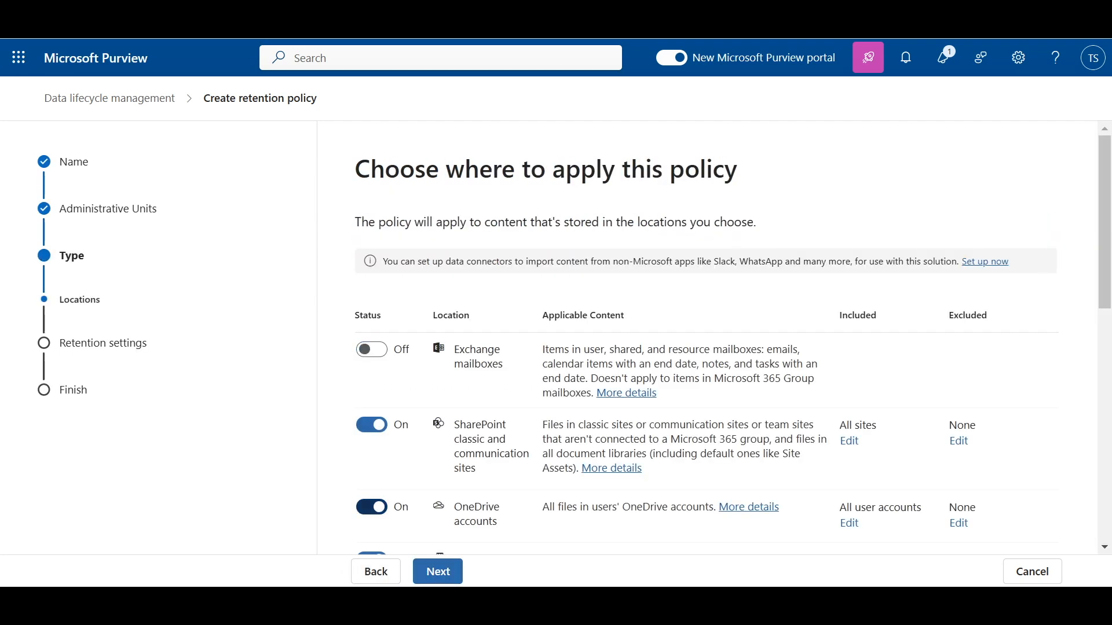
click(371, 506)
scroll(695, 348, down, 1)
click(371, 469)
scroll(695, 348, down, 1)
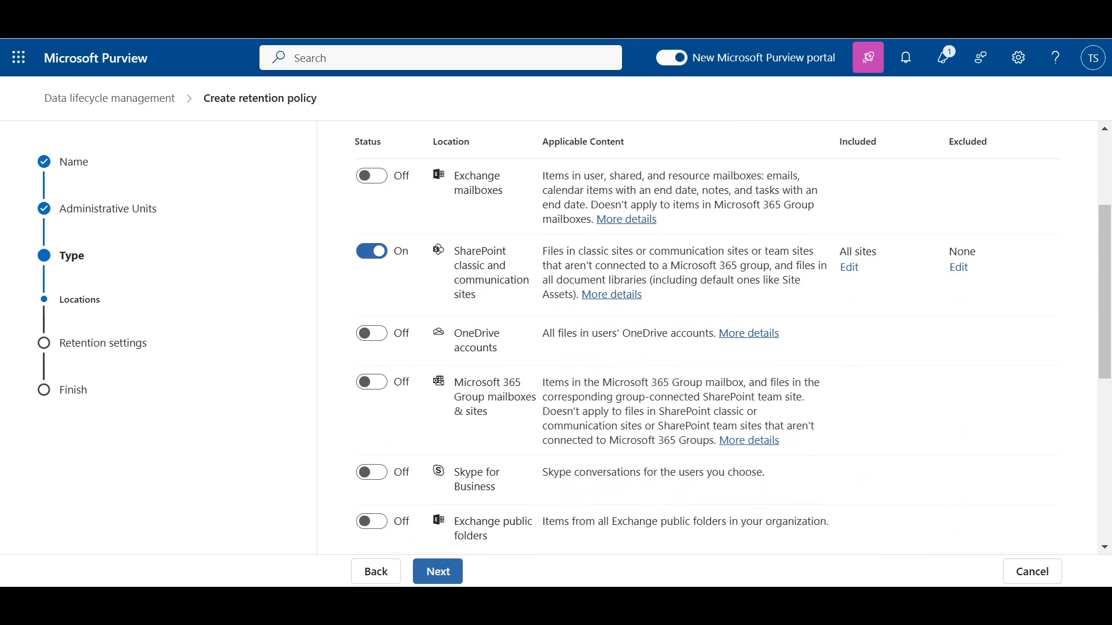
scroll(695, 347, up, 2)
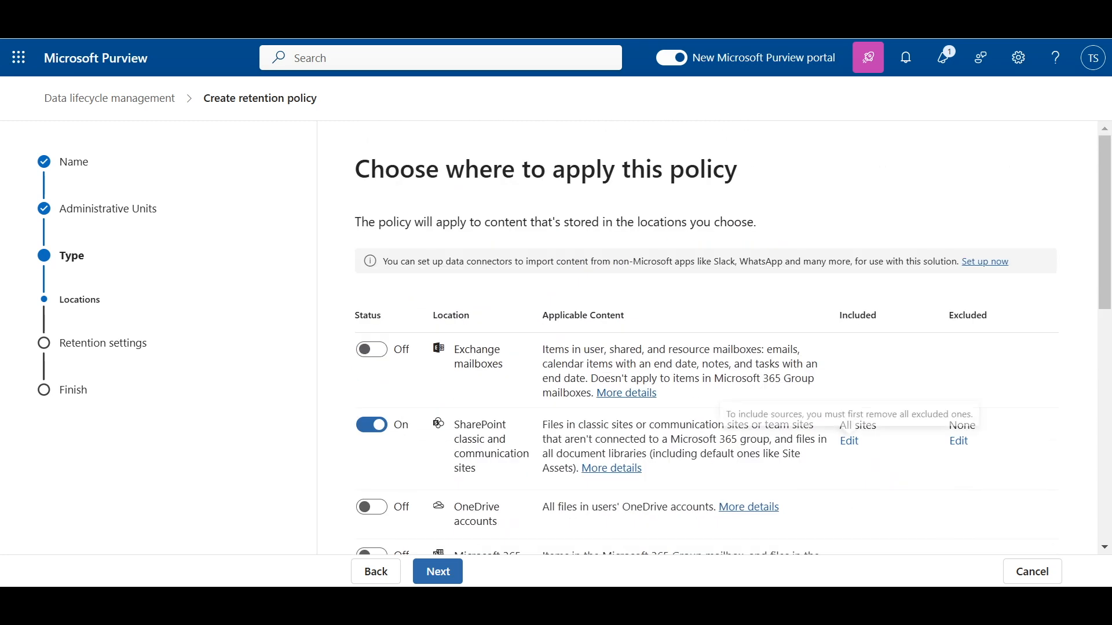
click(849, 440)
text(https://5nmxwp.sharepoint.com/sites/ClassicFinance/Reports)
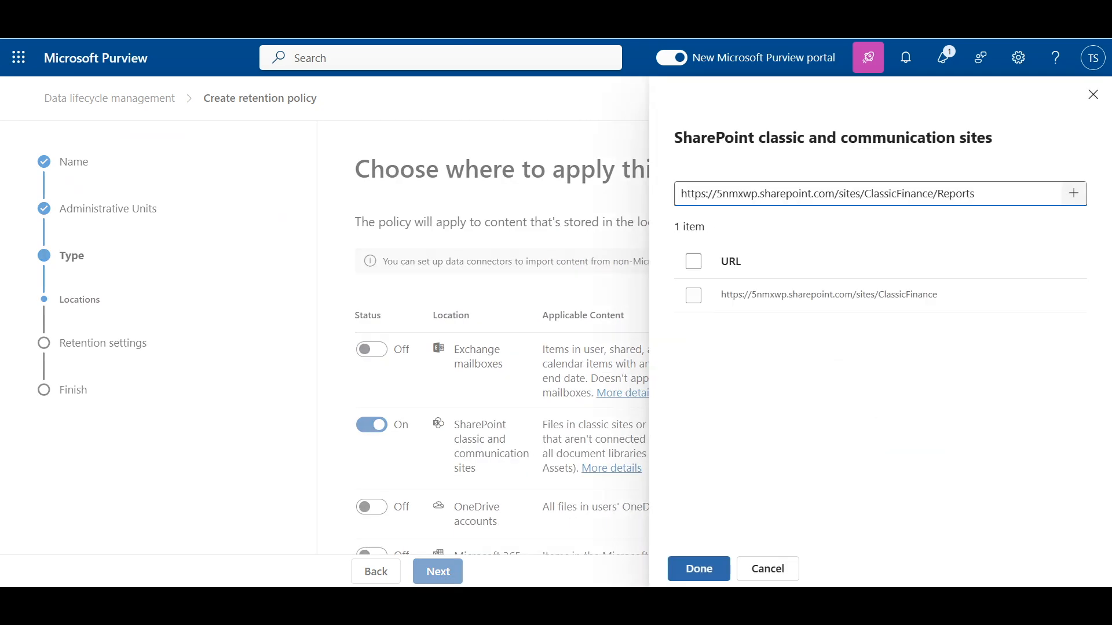
click(1073, 193)
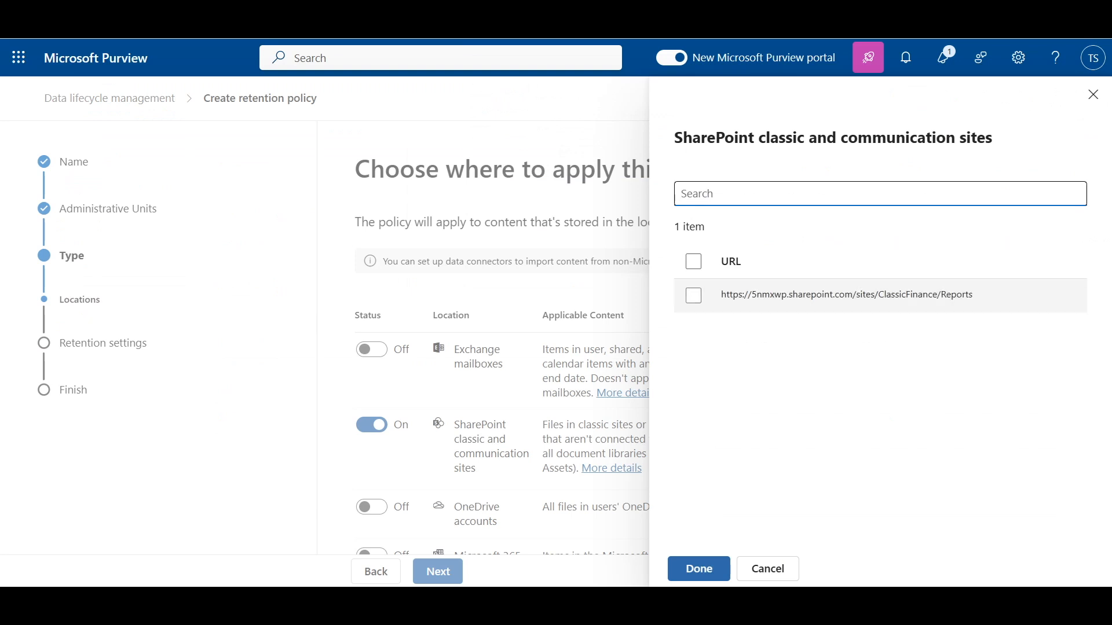
click(693, 295)
click(699, 569)
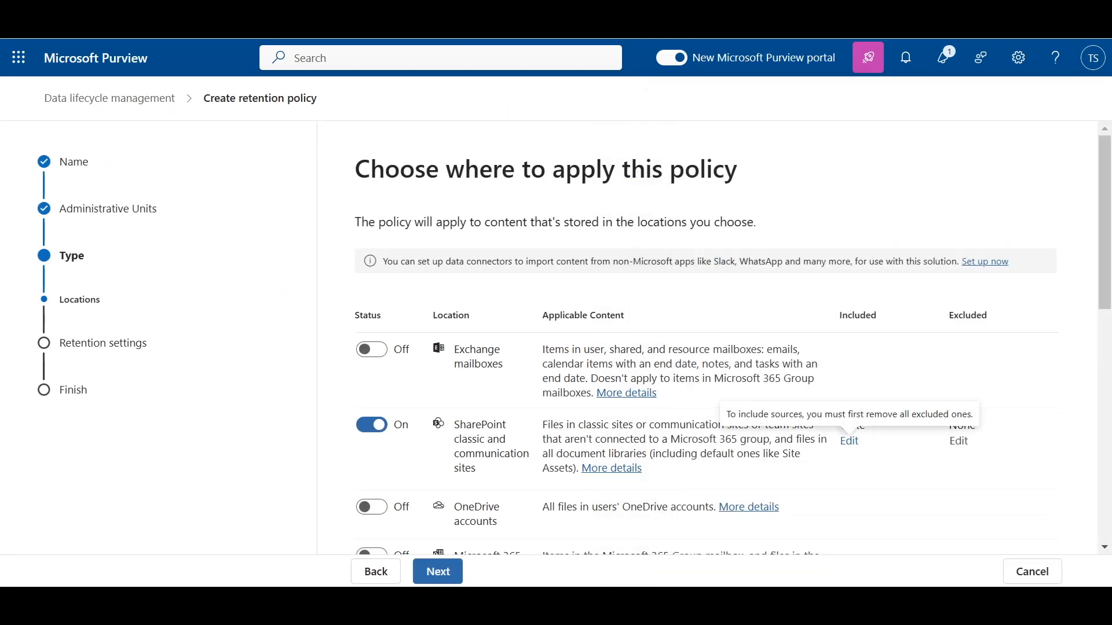
Step: Recheck the included Reports site, keep the 7-year retention from creation with automatic deletion, and try to submit the retention policy
scroll(706, 337, down, 1)
click(849, 354)
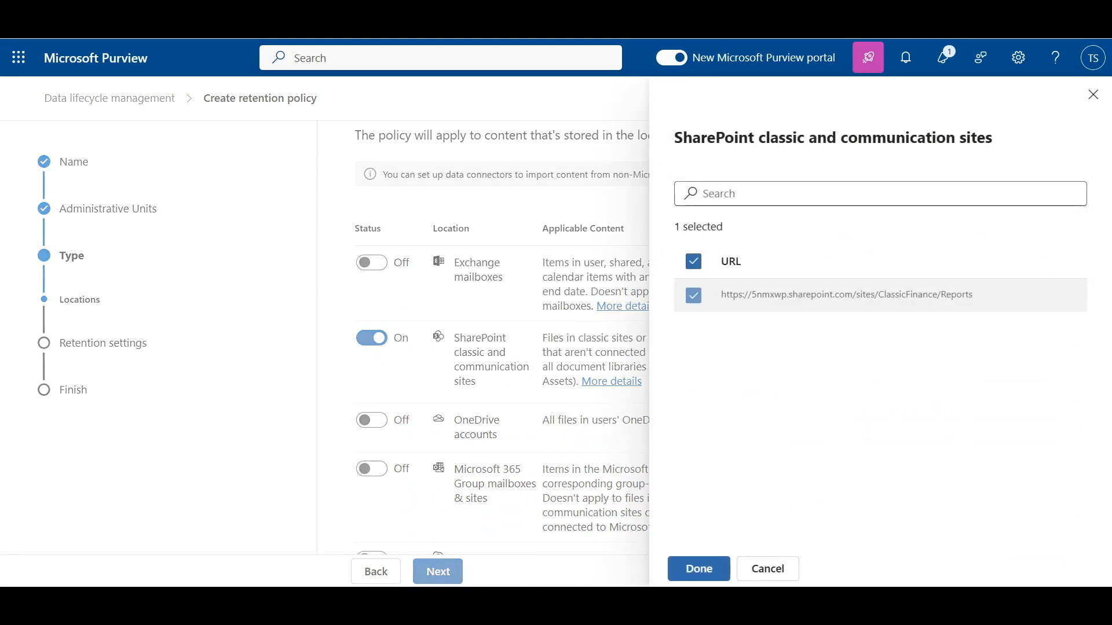
click(699, 568)
click(438, 572)
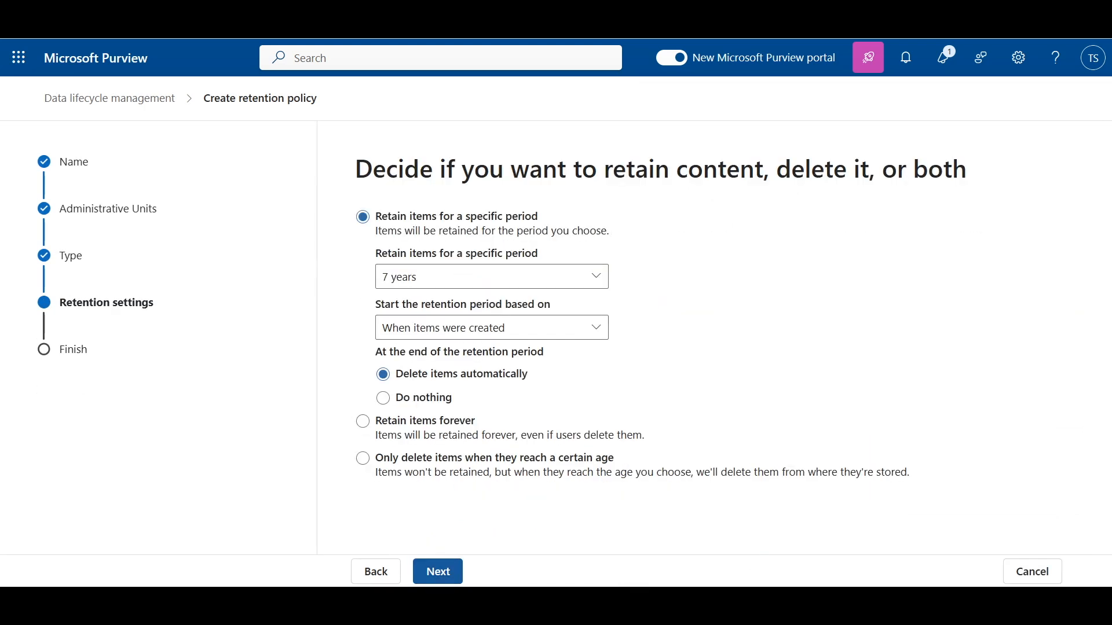
click(438, 571)
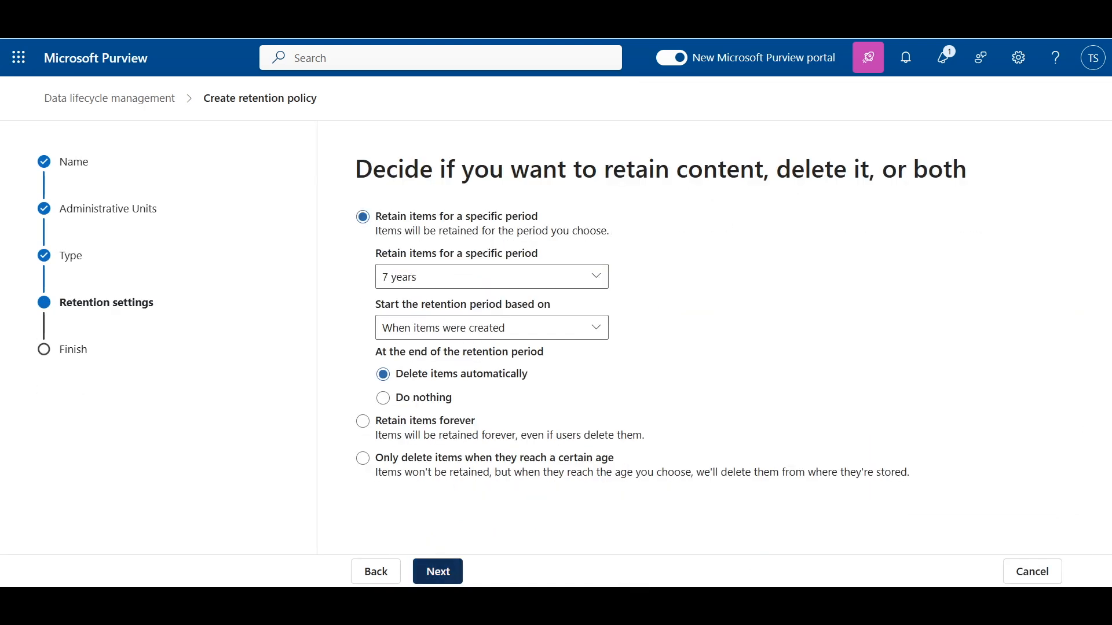
click(443, 572)
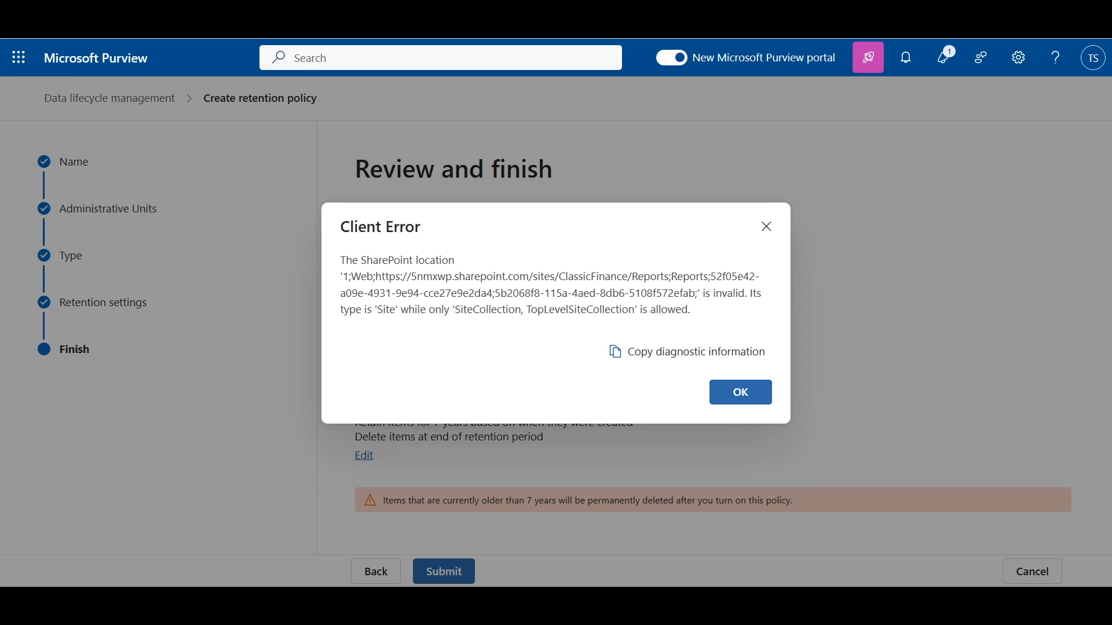
Step: Examine the Client Error message about the Reports site location and allowed site types, and dismiss it
drag(342, 260, 688, 310)
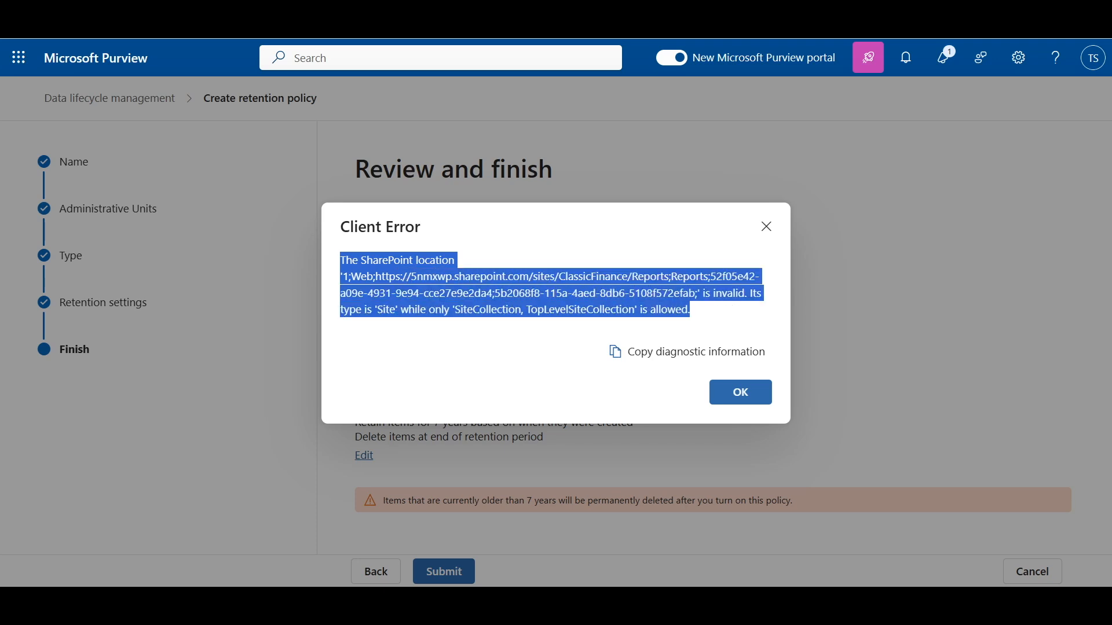
click(689, 317)
drag(527, 310, 642, 311)
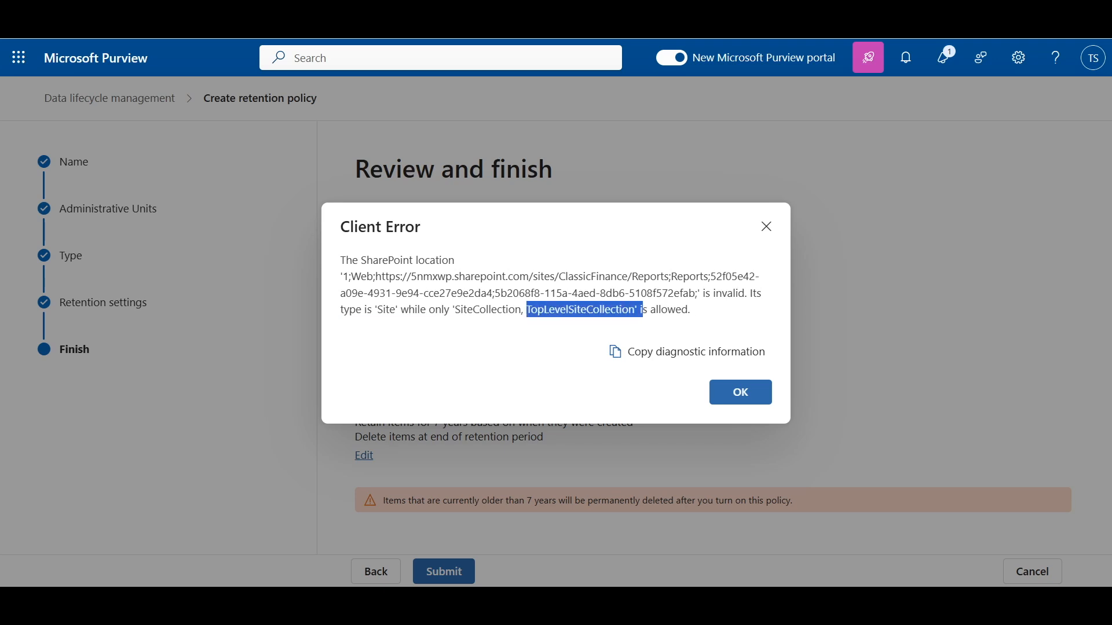
click(642, 311)
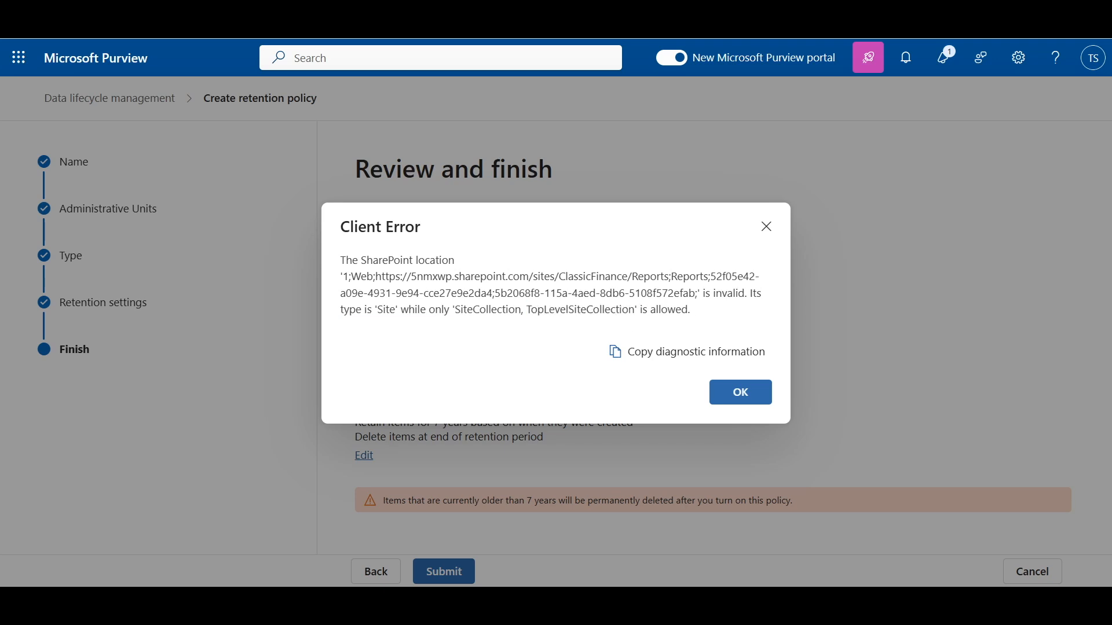
drag(747, 293, 691, 311)
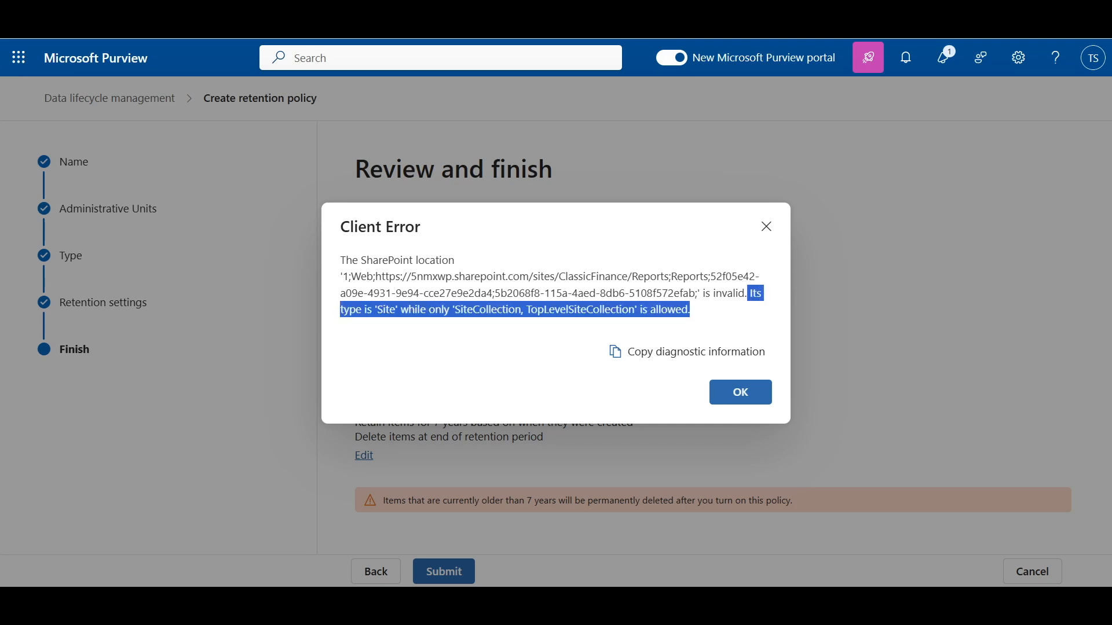
click(692, 313)
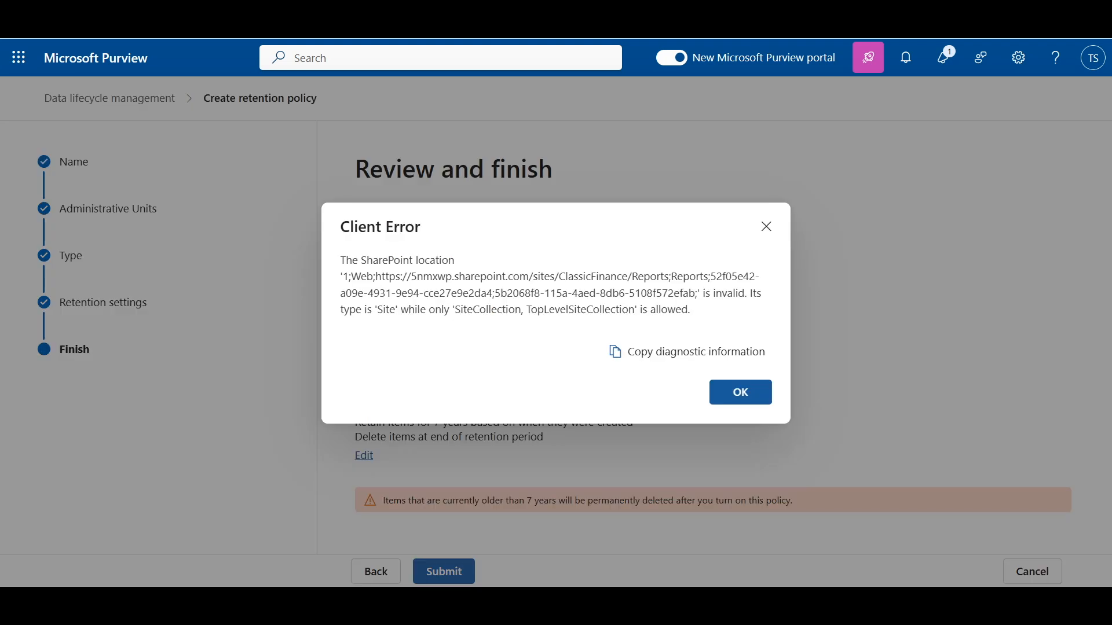
click(740, 393)
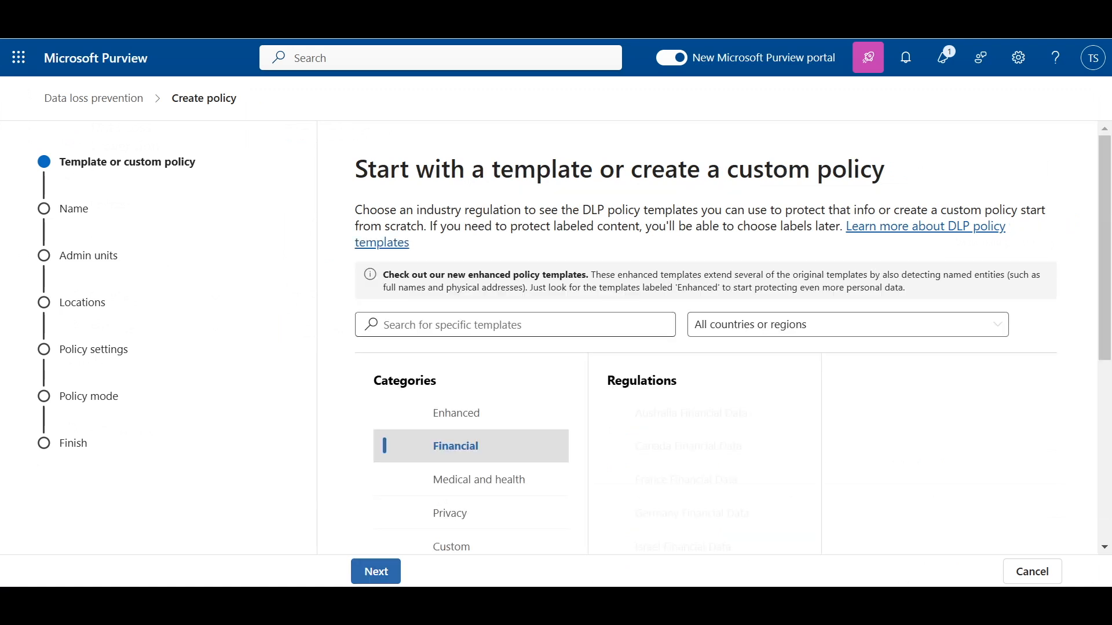
Step: Base a data loss prevention policy on the Canada Financial Data template, name it Canada Financial Data Subsite, and keep the full directory scope
click(689, 446)
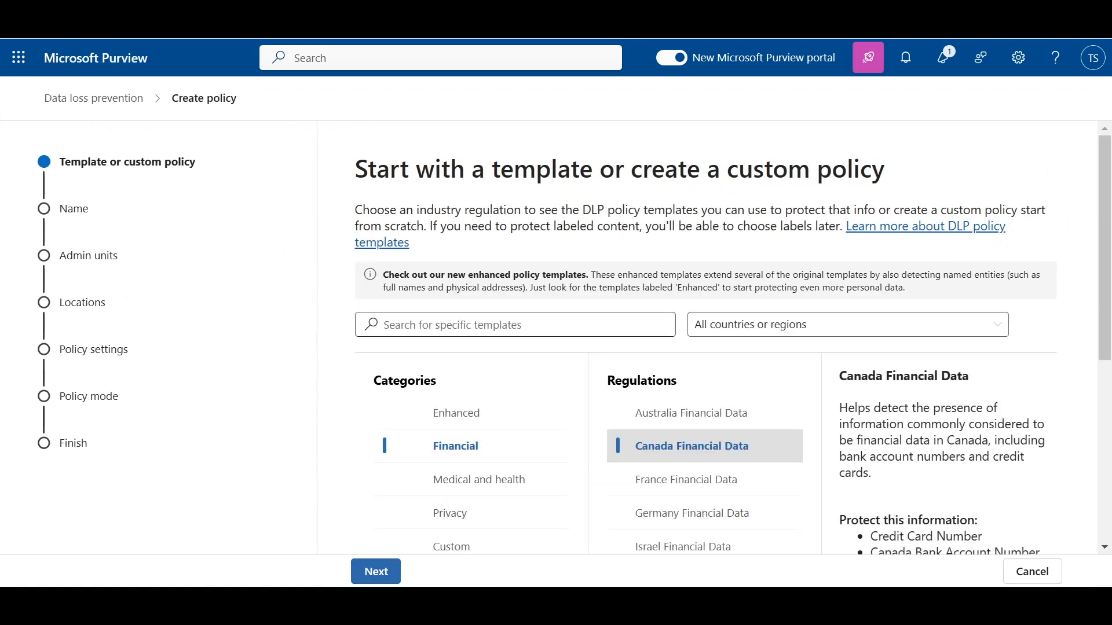
click(376, 571)
text(Subsite)
click(439, 571)
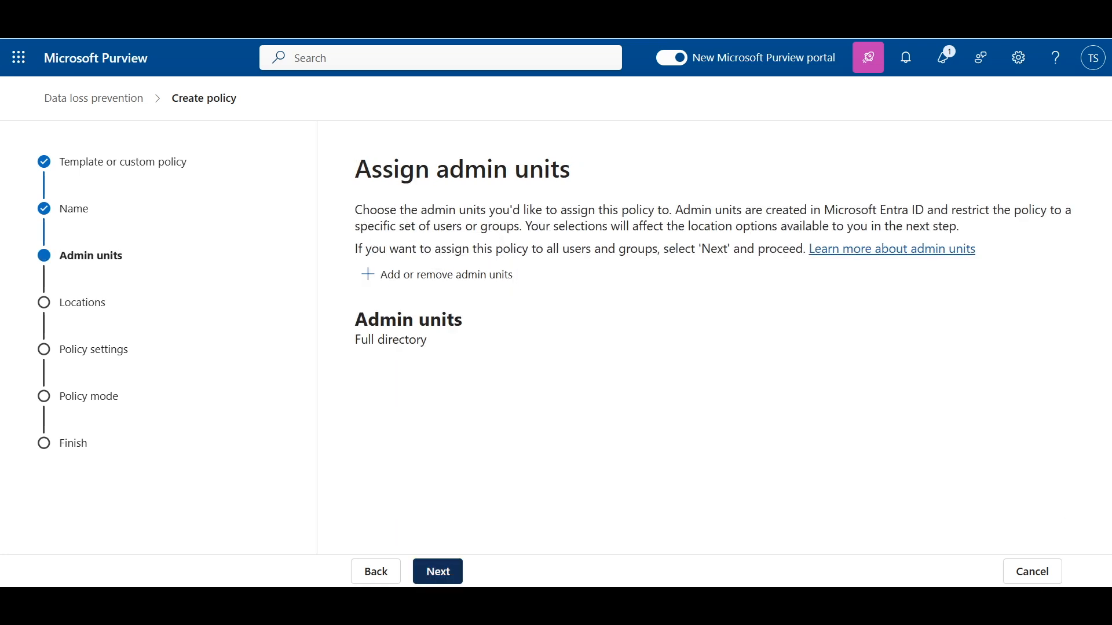
click(439, 571)
Step: Turn off every location in the data loss prevention policy except SharePoint sites
click(374, 440)
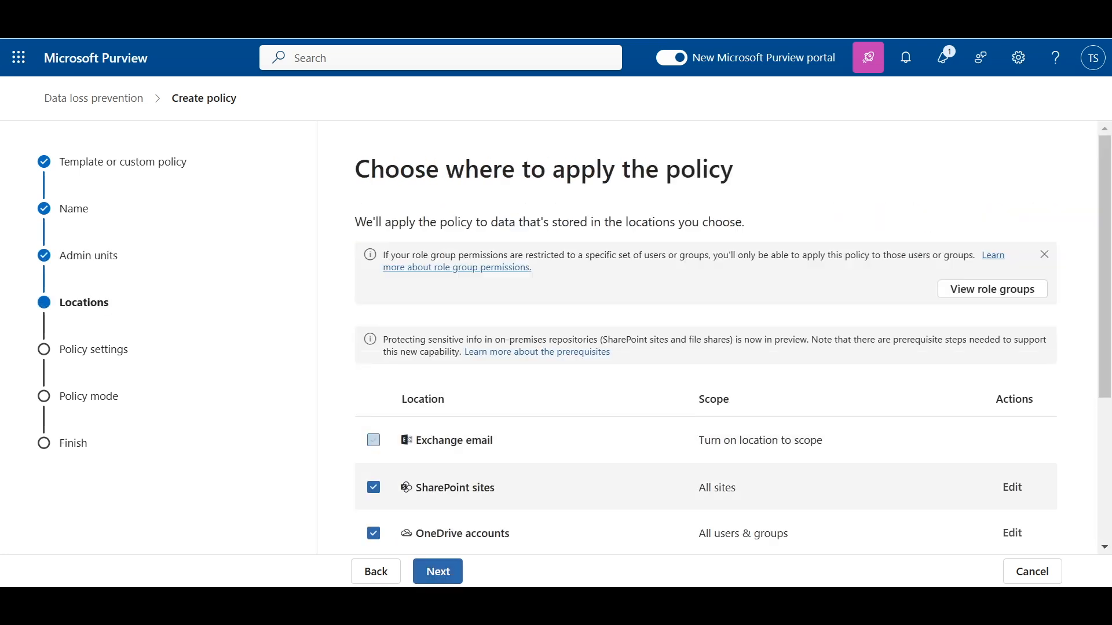
click(374, 534)
scroll(373, 493, down, 2)
click(373, 493)
click(373, 540)
scroll(373, 521, down, 3)
click(373, 439)
click(373, 484)
scroll(373, 438, up, 1)
click(1012, 313)
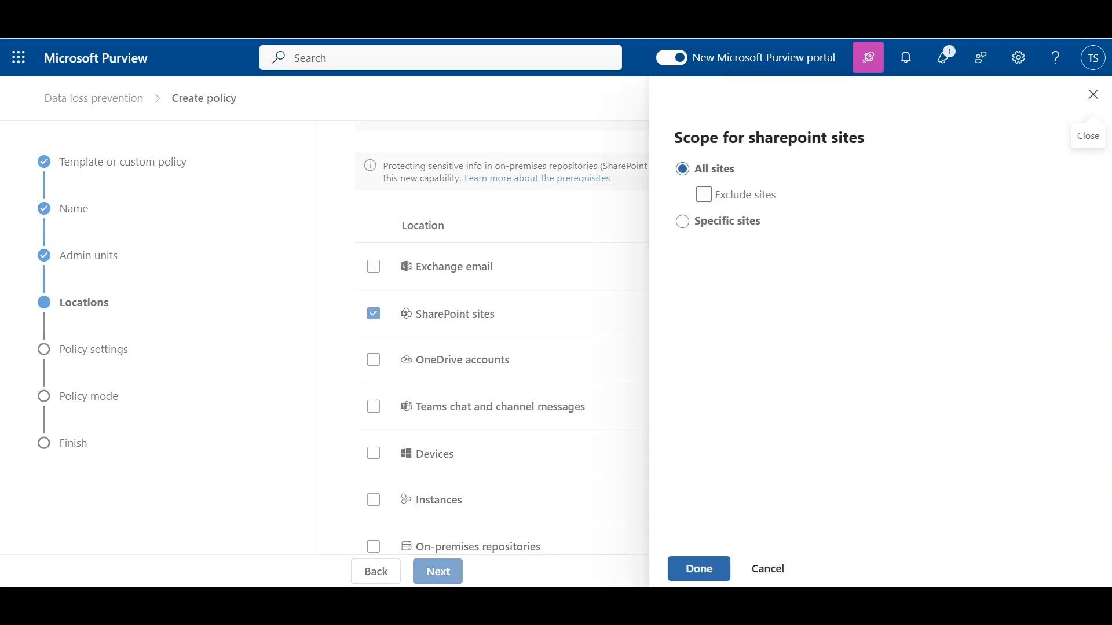
click(682, 221)
click(777, 290)
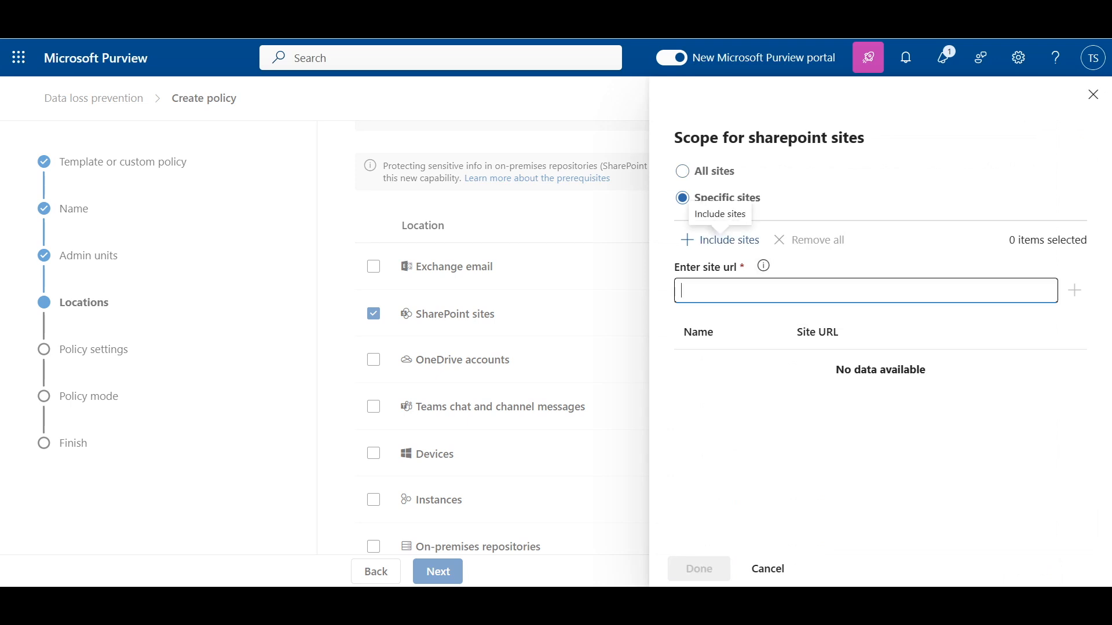
text(https://5nmxwp.sharepoint.com/sites/ClassicFinance/Reports)
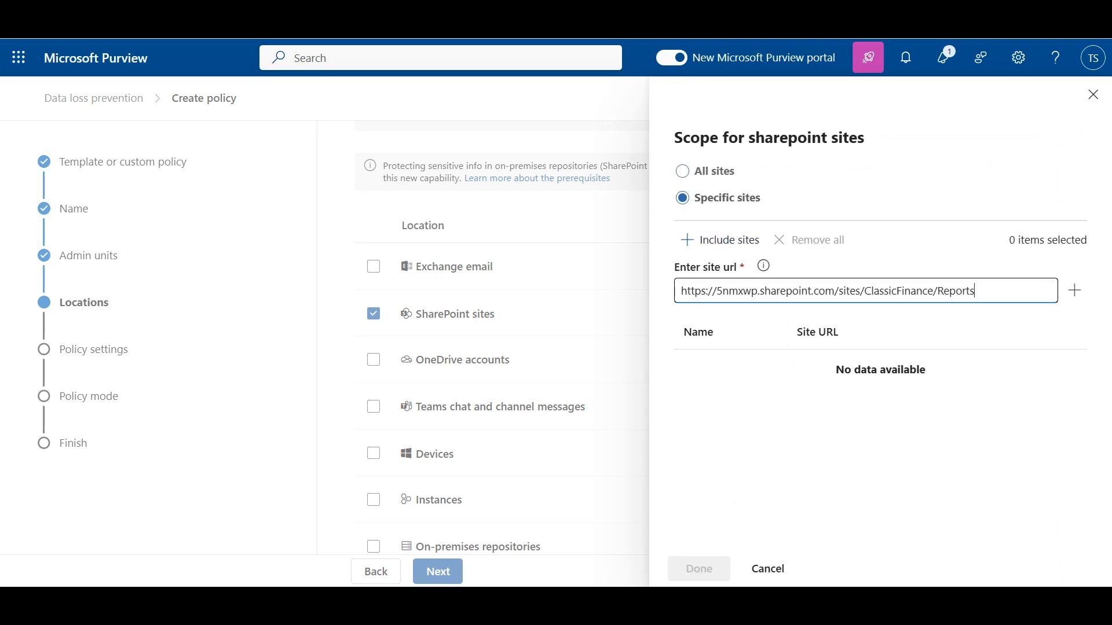
click(1075, 290)
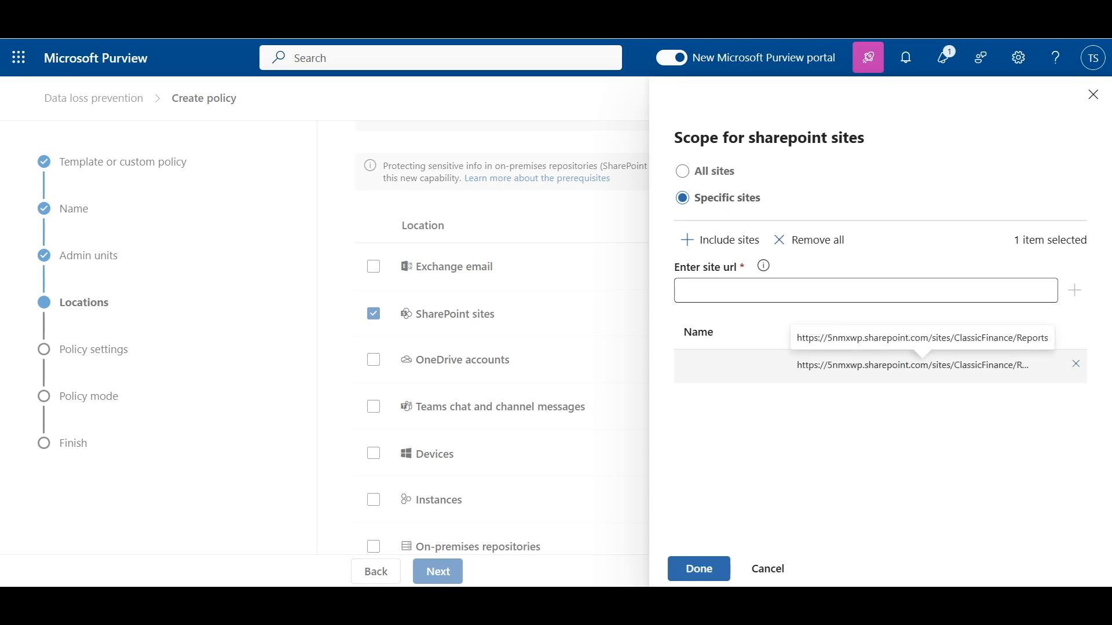
click(699, 569)
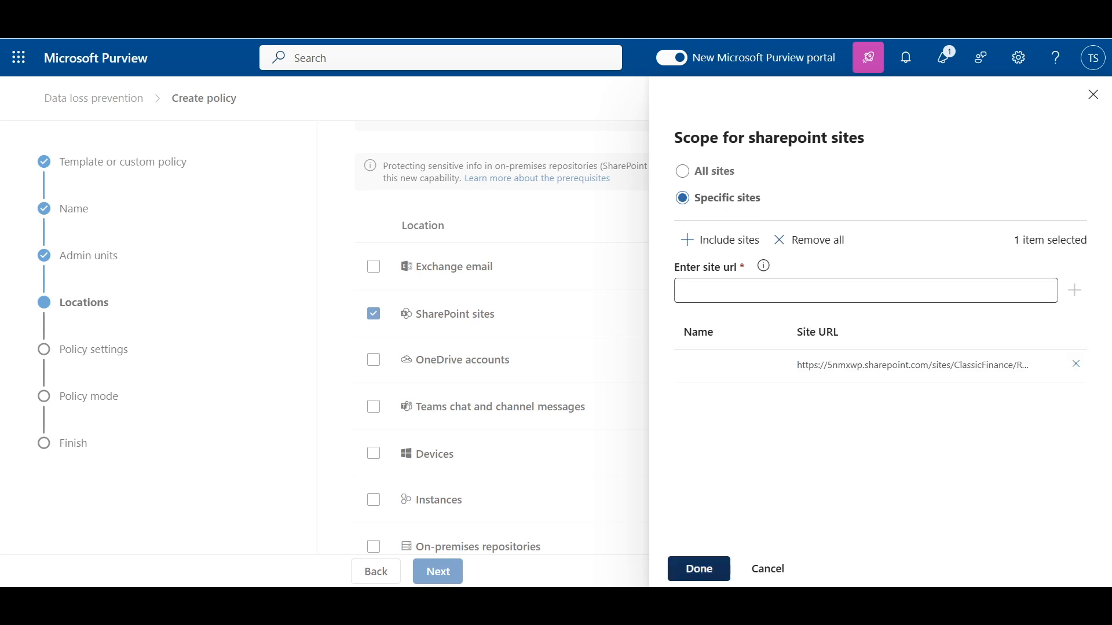
Step: Accept the default policy settings, protection actions, and policy mode, try to submit the data loss prevention policy, and examine the response
click(437, 571)
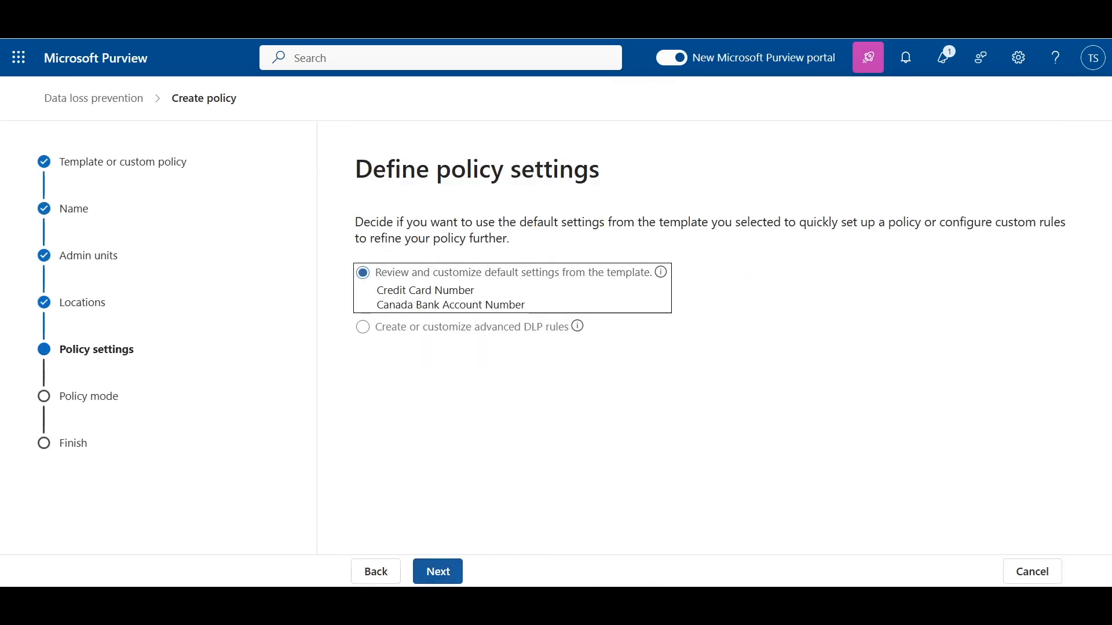
click(438, 572)
click(438, 572)
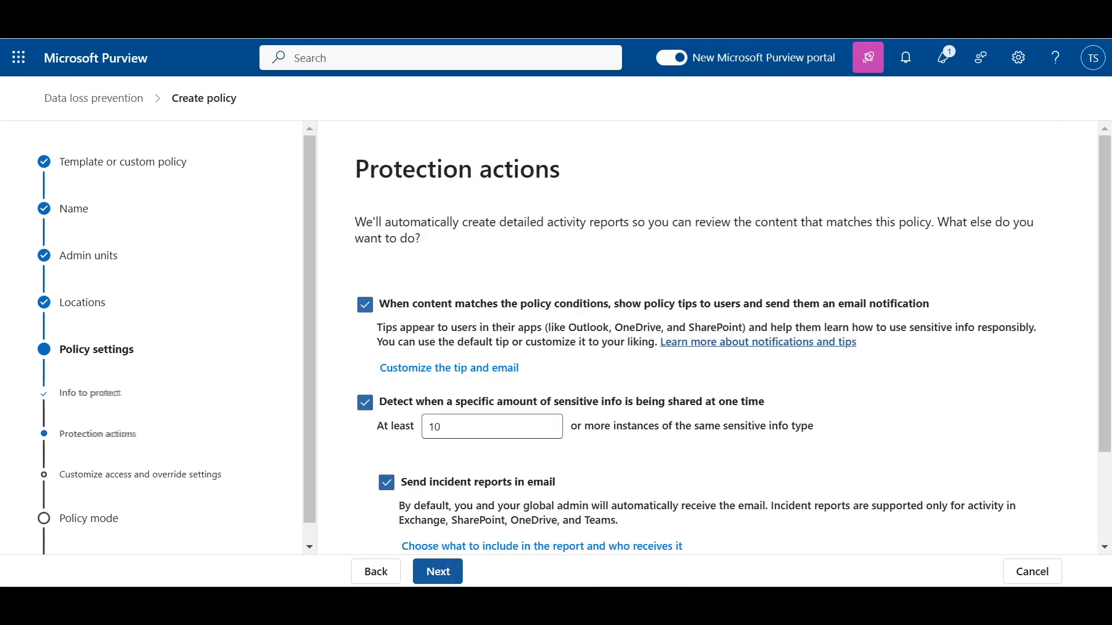
click(438, 571)
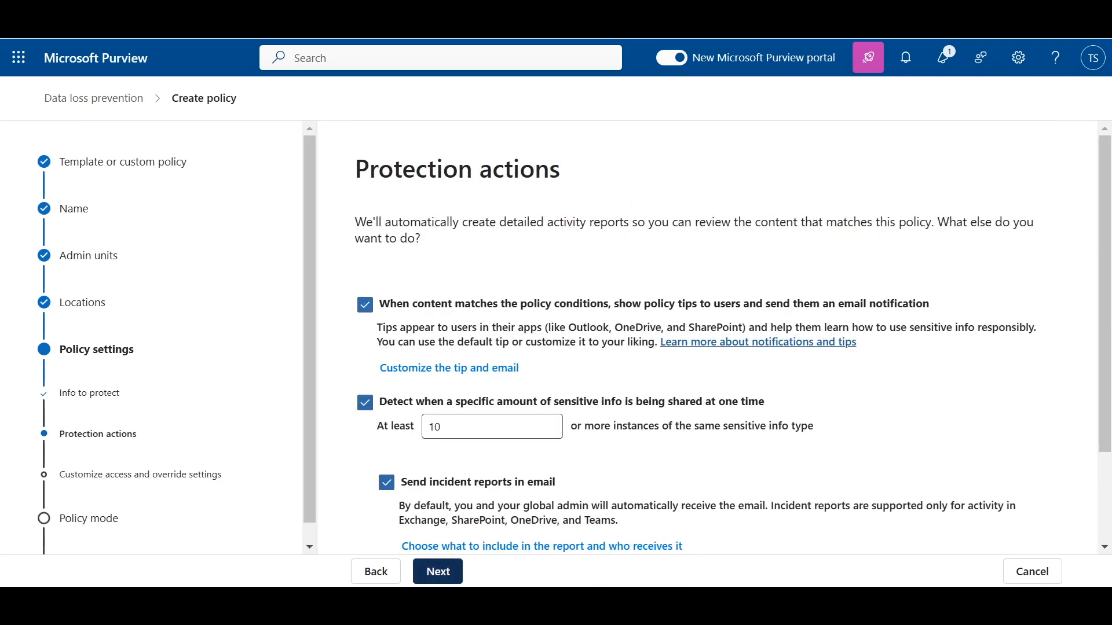
click(437, 571)
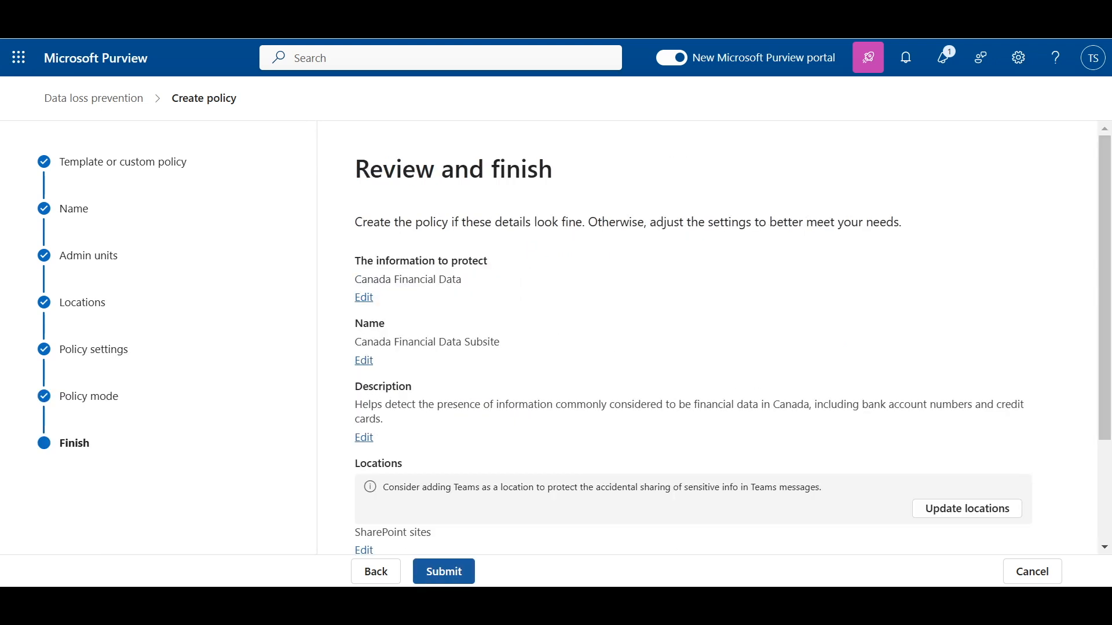
click(444, 571)
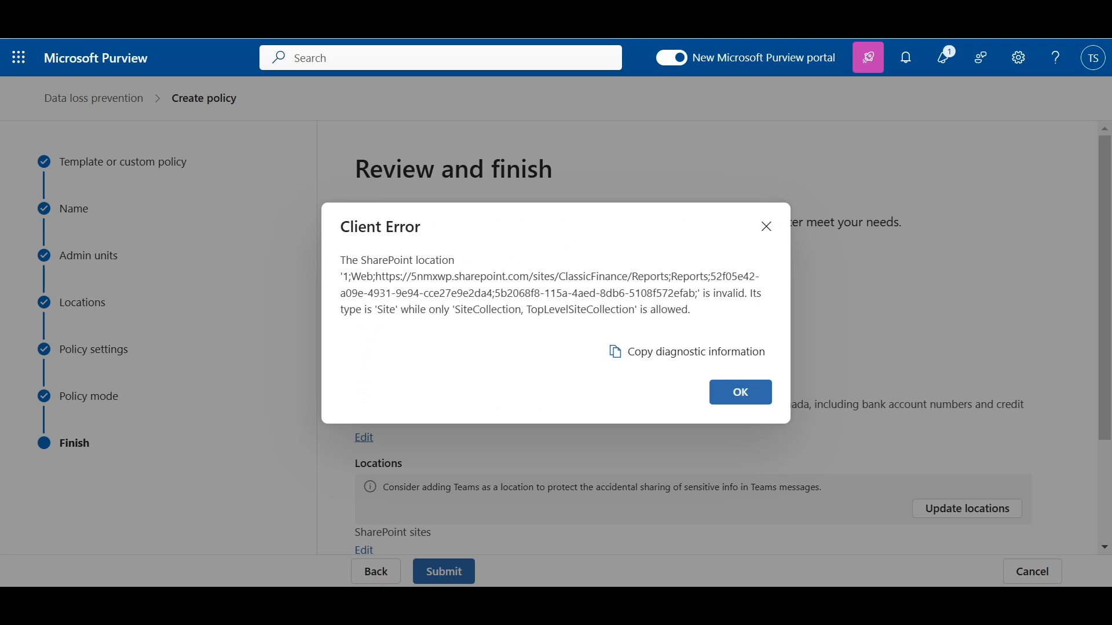
drag(747, 293, 691, 310)
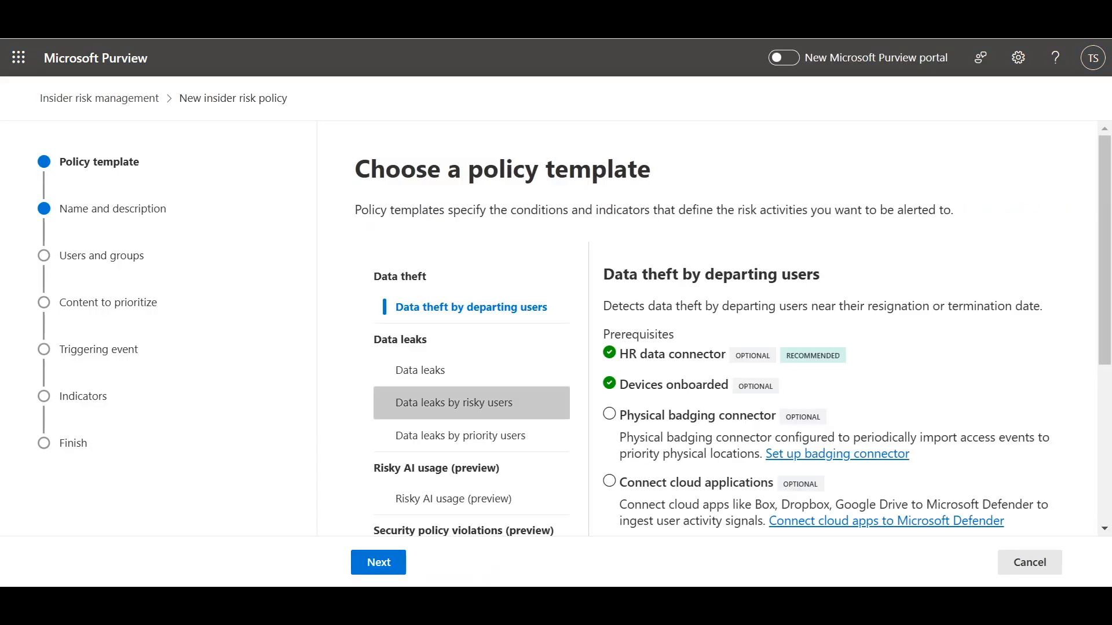
Step: Create an insider risk policy from the Data leaks template named Another test for Subsite Policy, covering all users and groups without exclusions
click(420, 370)
click(378, 562)
text(Another test for)
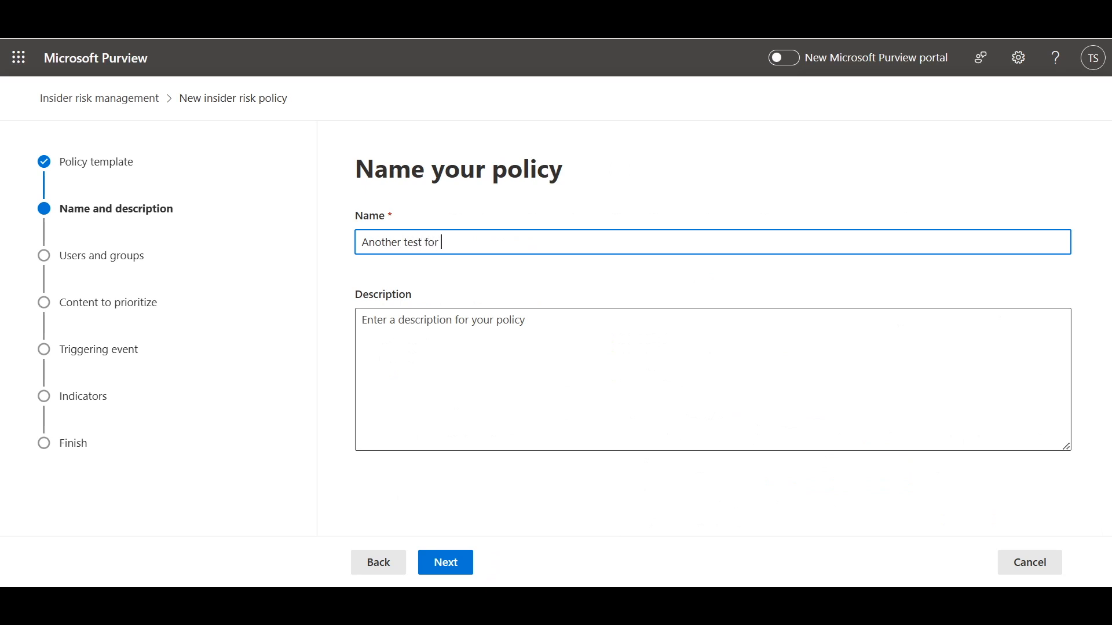
text( Subsite Policy)
click(446, 562)
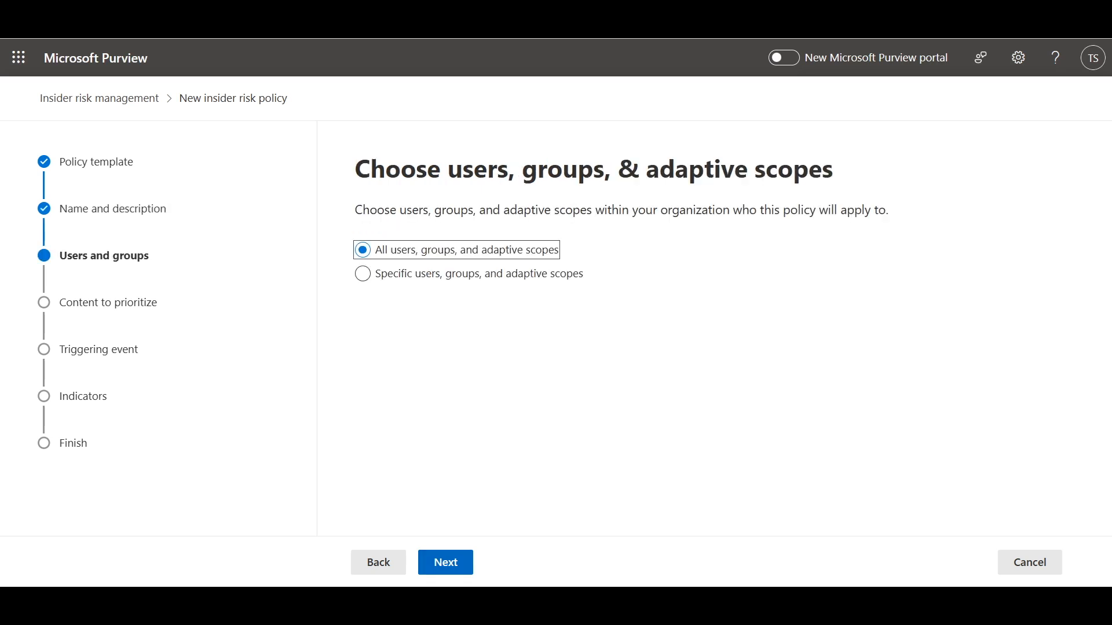
click(446, 562)
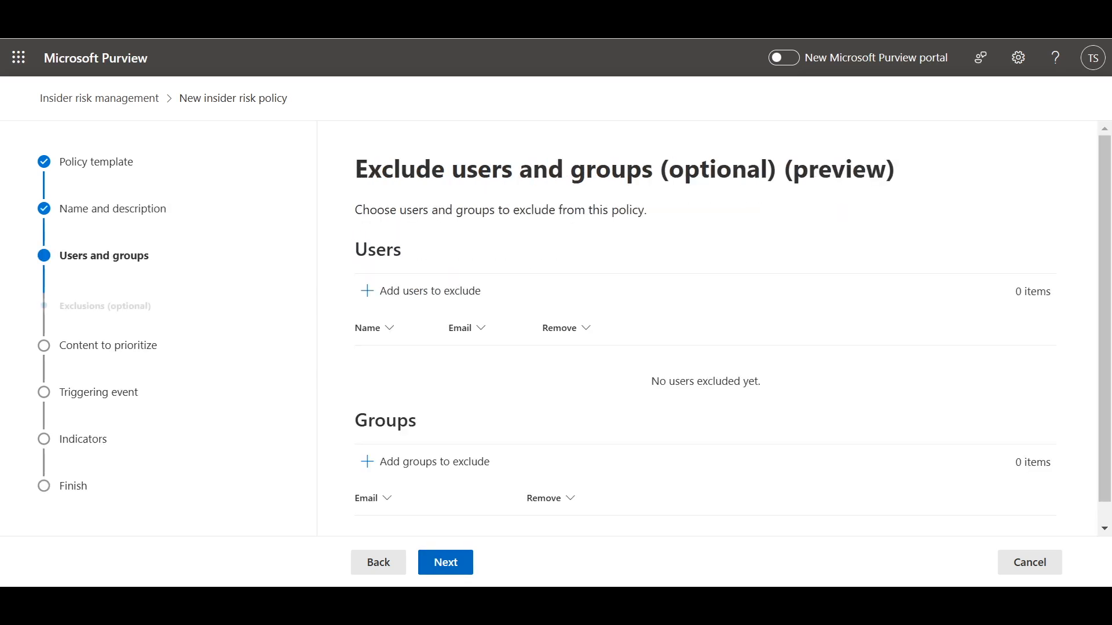
click(445, 562)
Step: Limit the content to prioritize to SharePoint sites, excluding sensitivity labels, sensitive info types, file extensions, and trainable classifiers
click(383, 349)
click(382, 419)
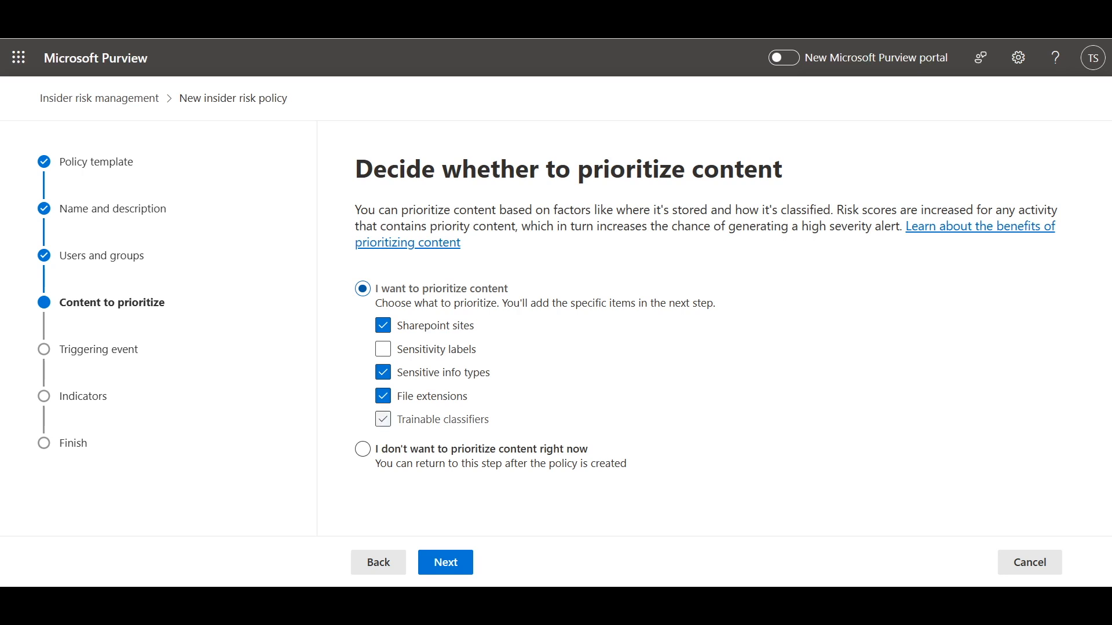
click(382, 397)
click(383, 373)
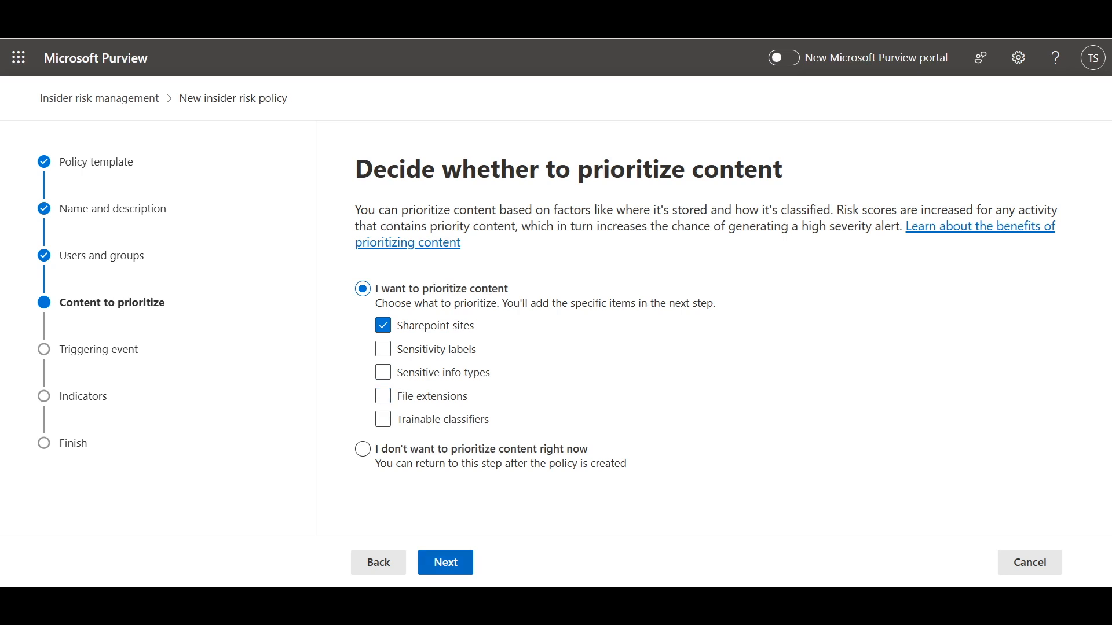
click(445, 562)
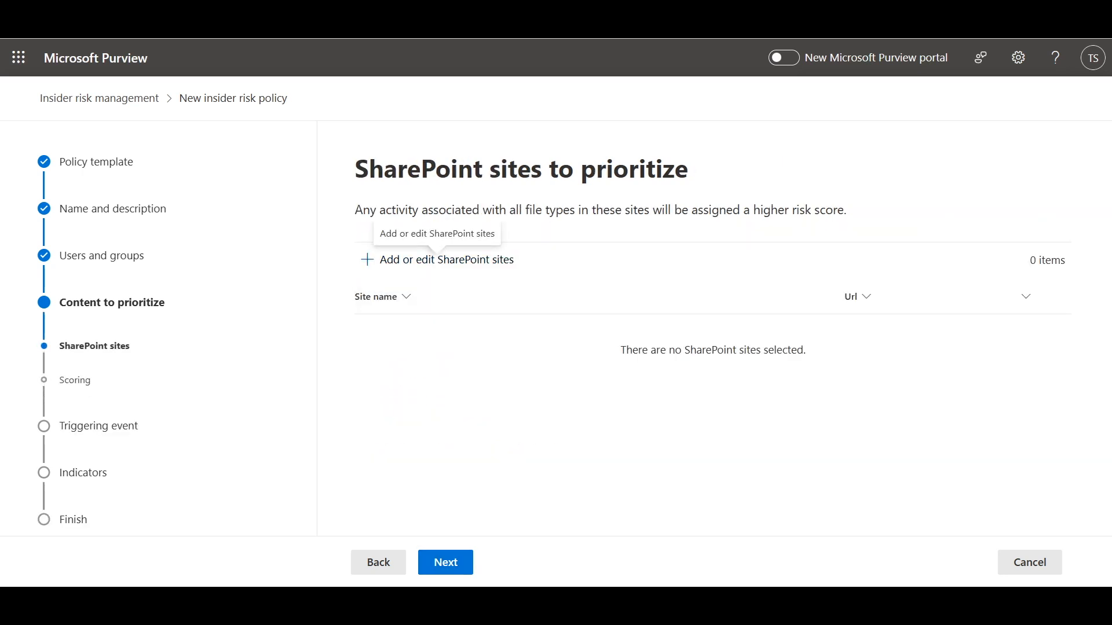
click(438, 260)
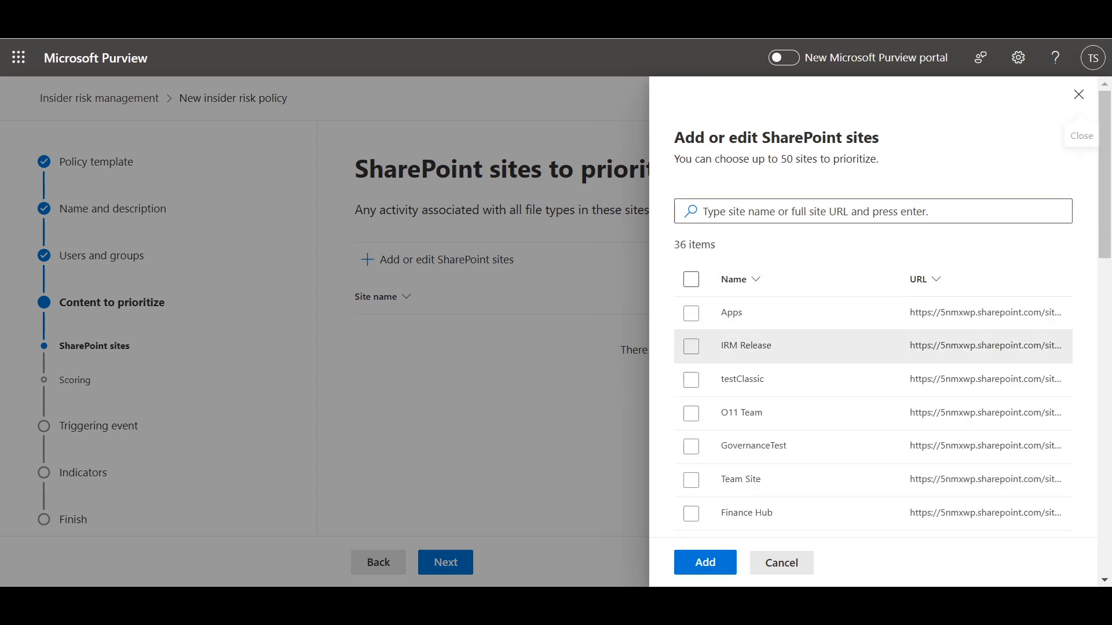
click(873, 211)
text(https://5nmxwp.sharepoint.com/sites/ClassicFinance/Reports)
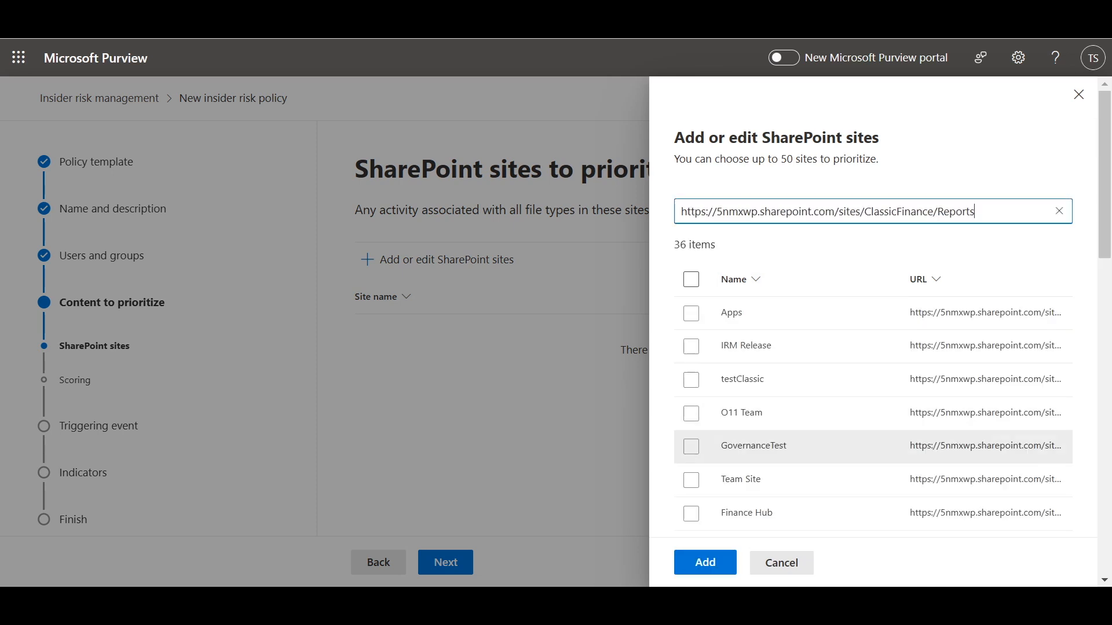
key(Return)
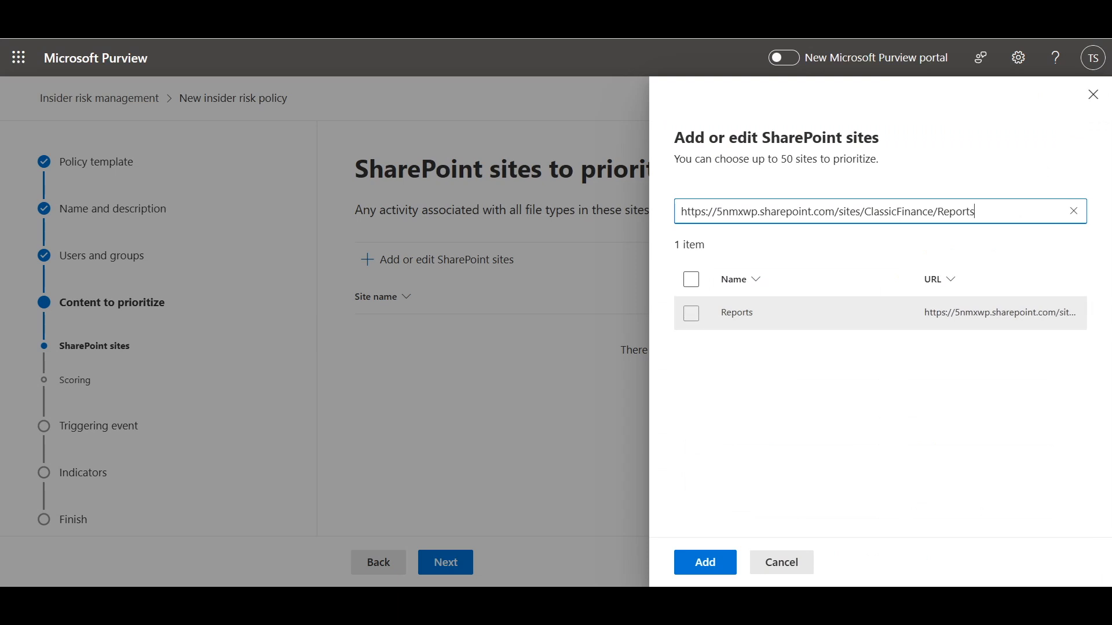
click(691, 313)
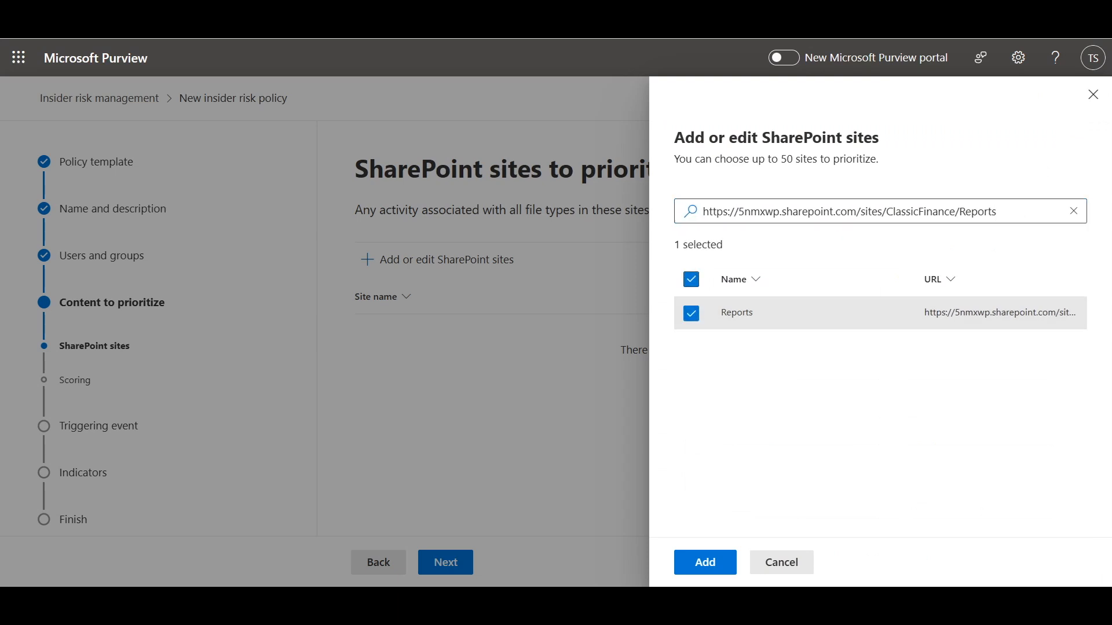
click(705, 563)
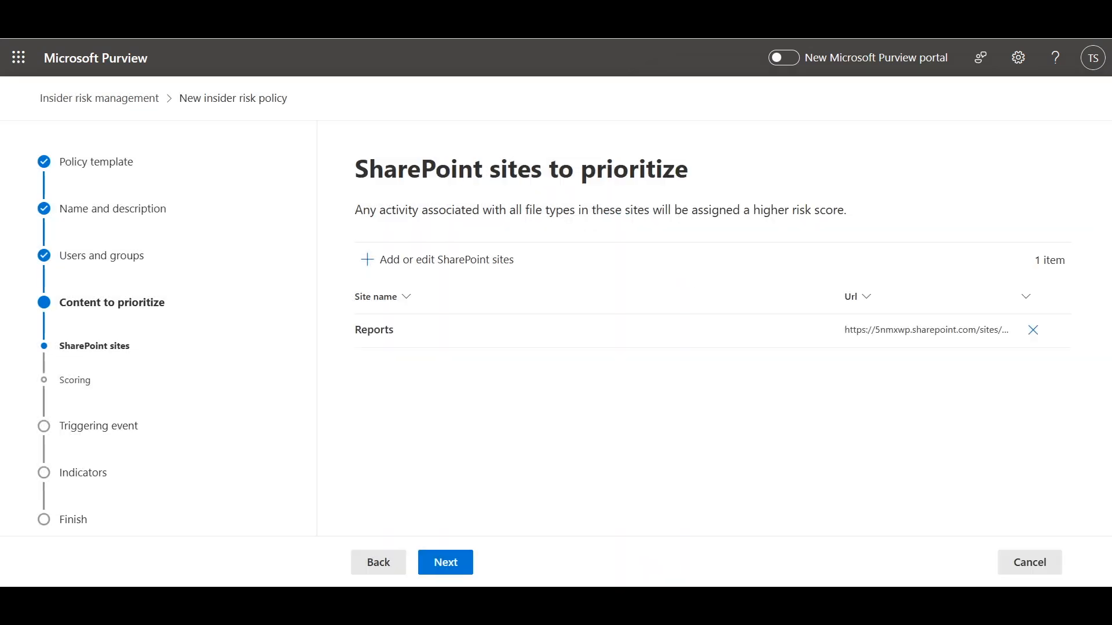
Step: Set the policy's scoring to get alerts only for activity that includes priority content
click(445, 562)
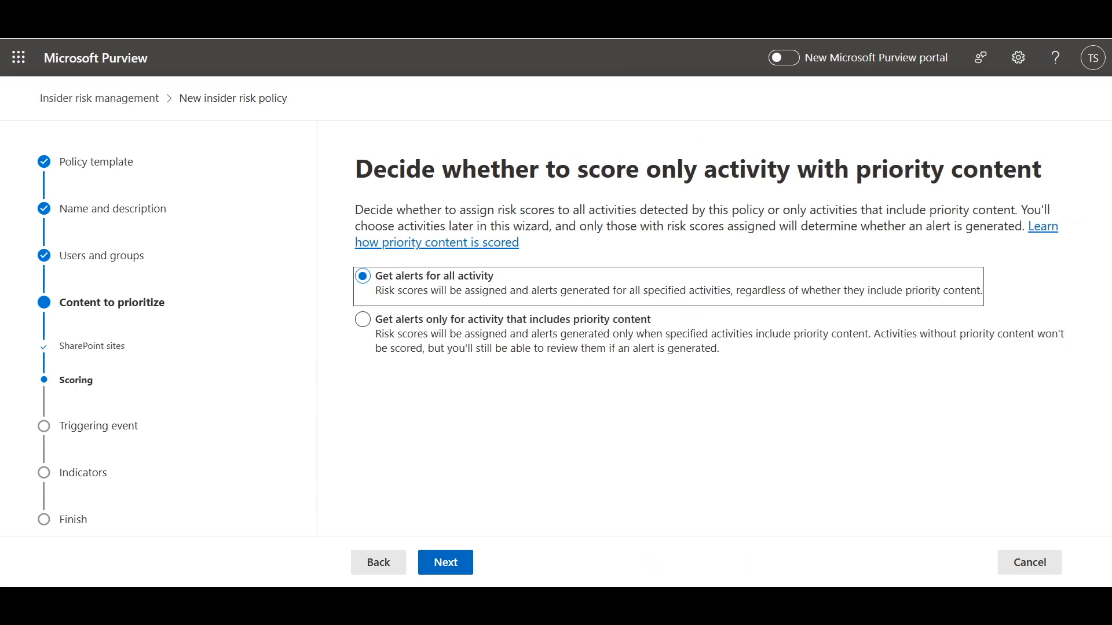
click(363, 319)
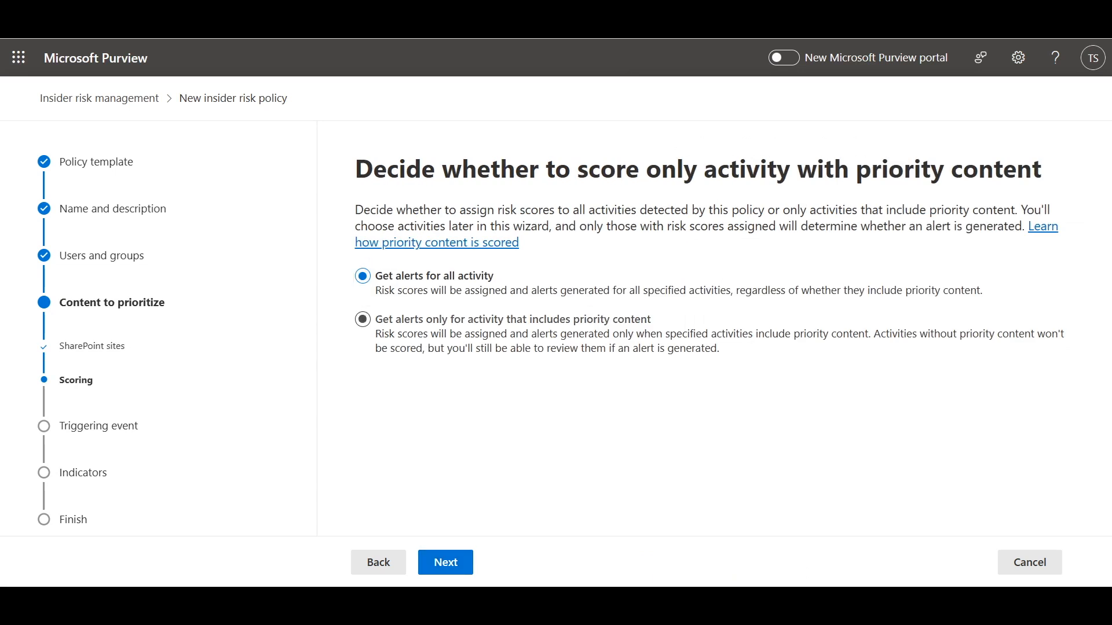
click(446, 562)
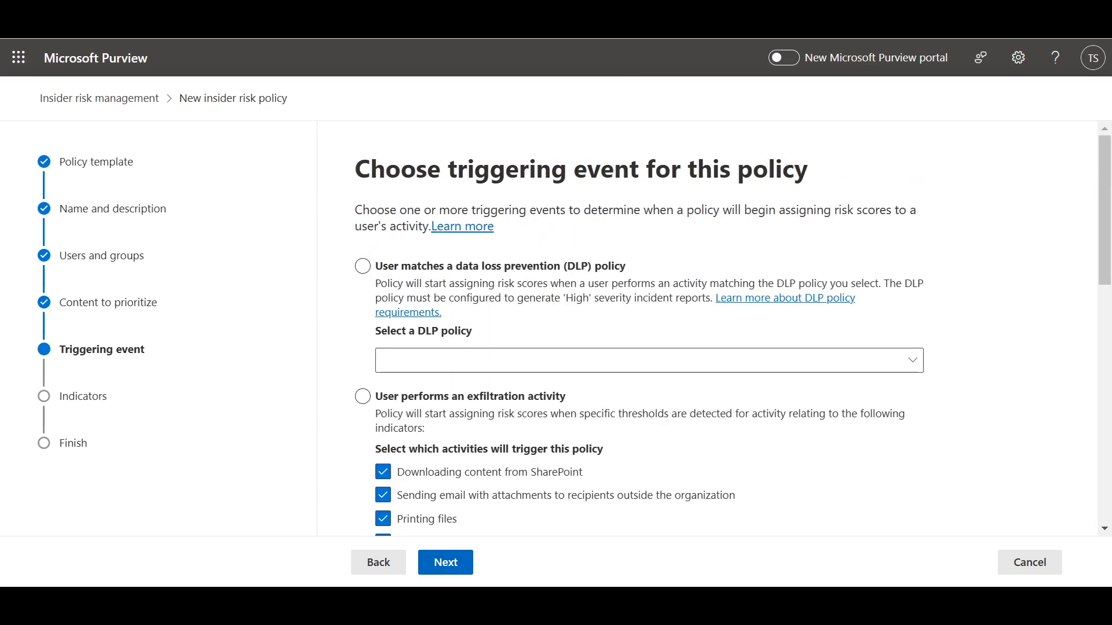
Step: Use exfiltration activity as the triggering event with built-in thresholds, accept the default indicators and detection options, and submit the insider risk policy
click(446, 562)
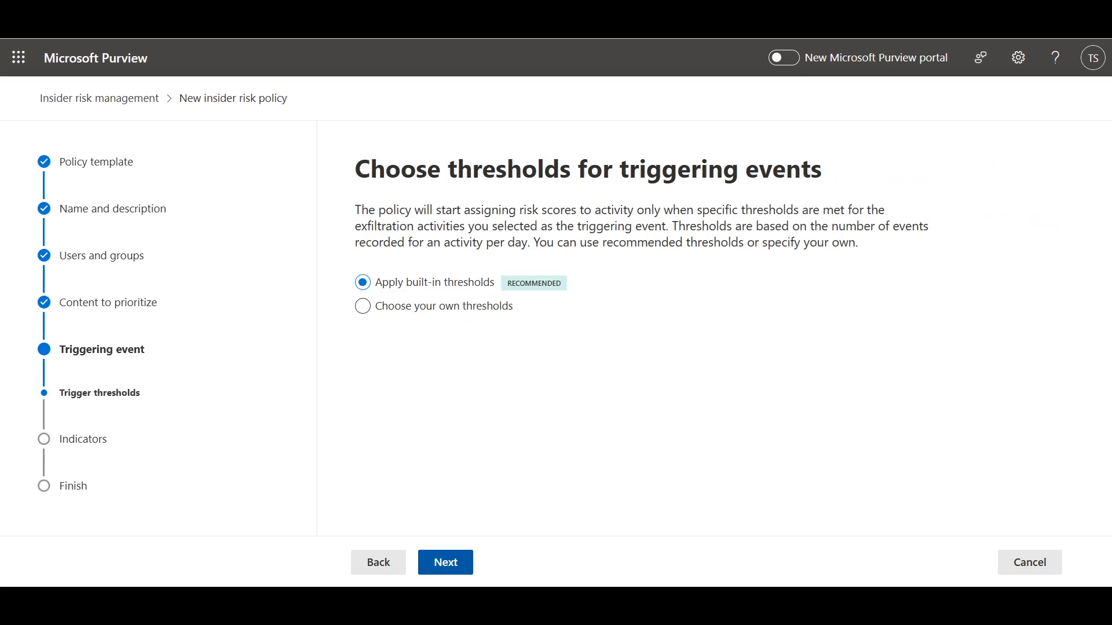
click(445, 562)
click(445, 563)
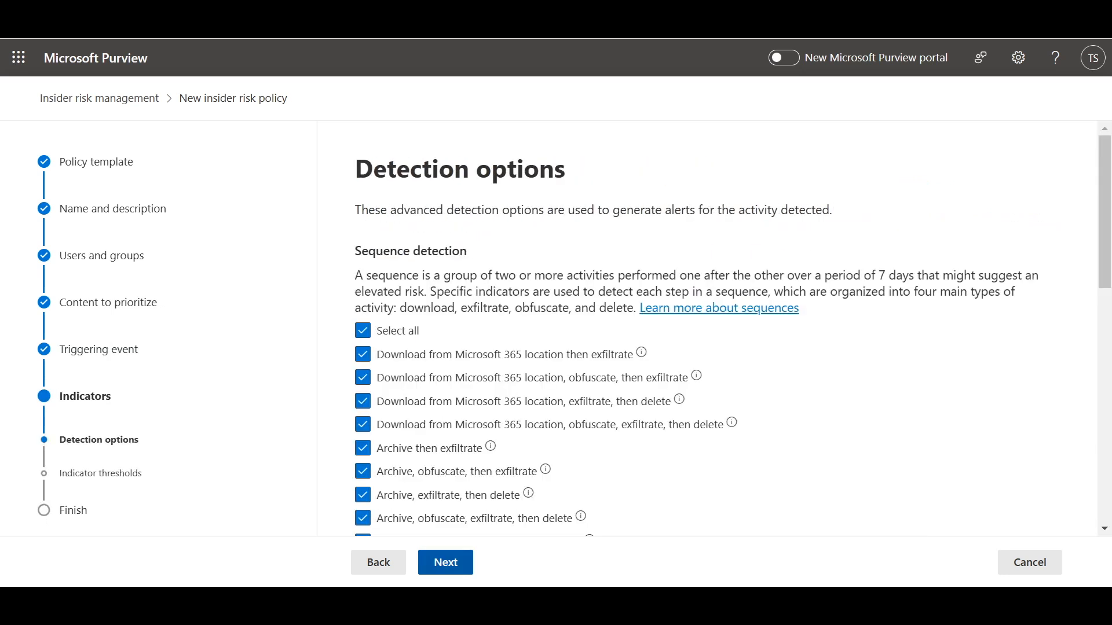
click(445, 563)
click(445, 562)
click(445, 563)
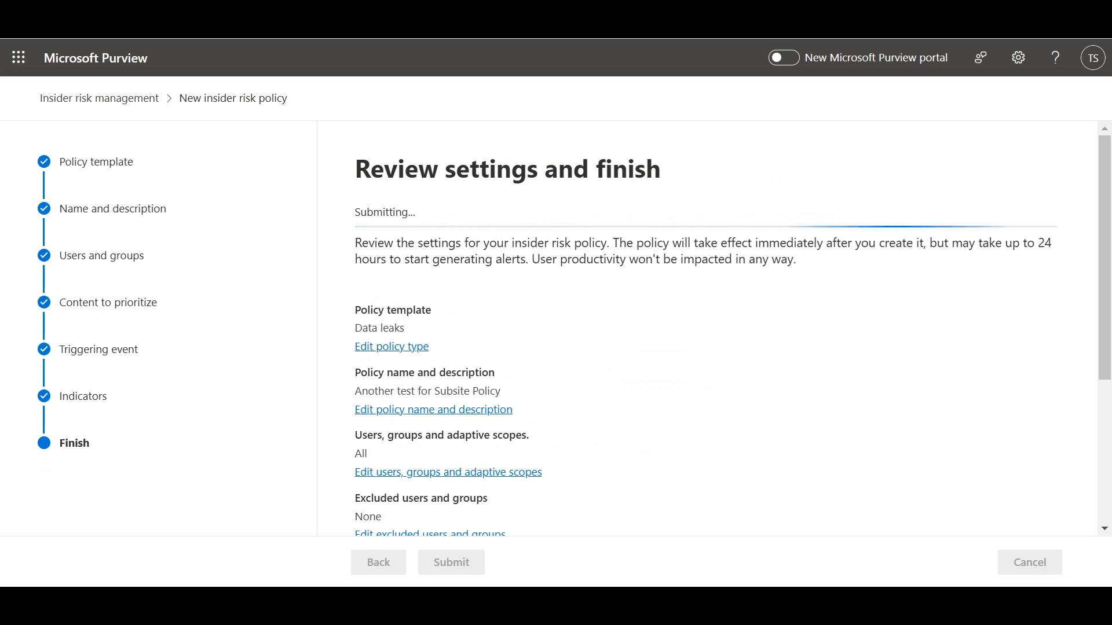